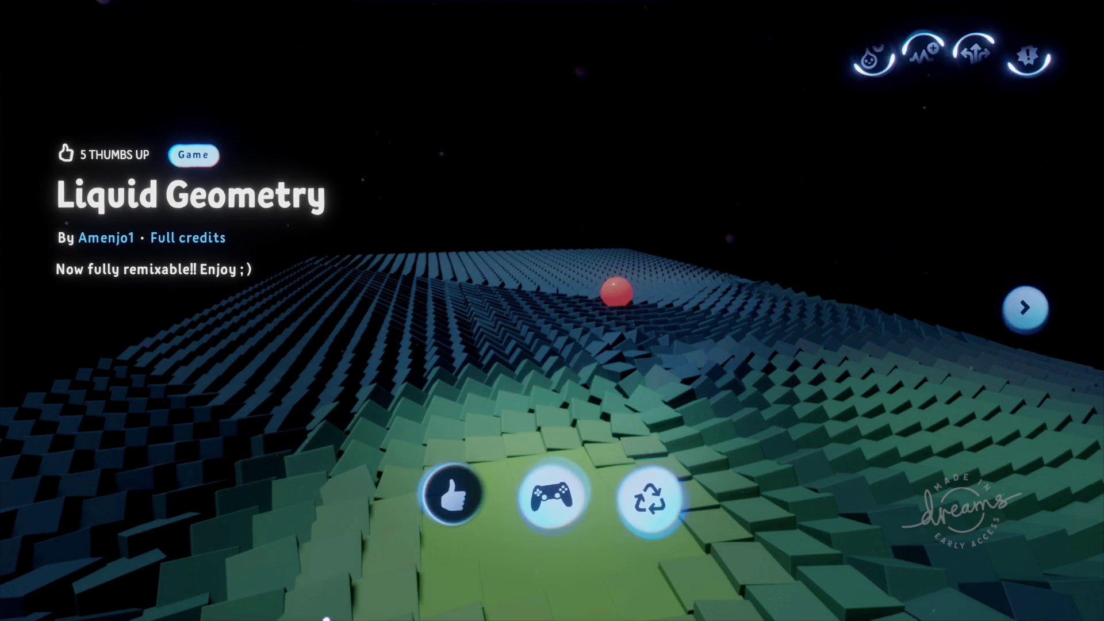
# Step: Play the Liquid Geometry creation, exit back to its cover page and open it for remixing
pyautogui.click(549, 491)
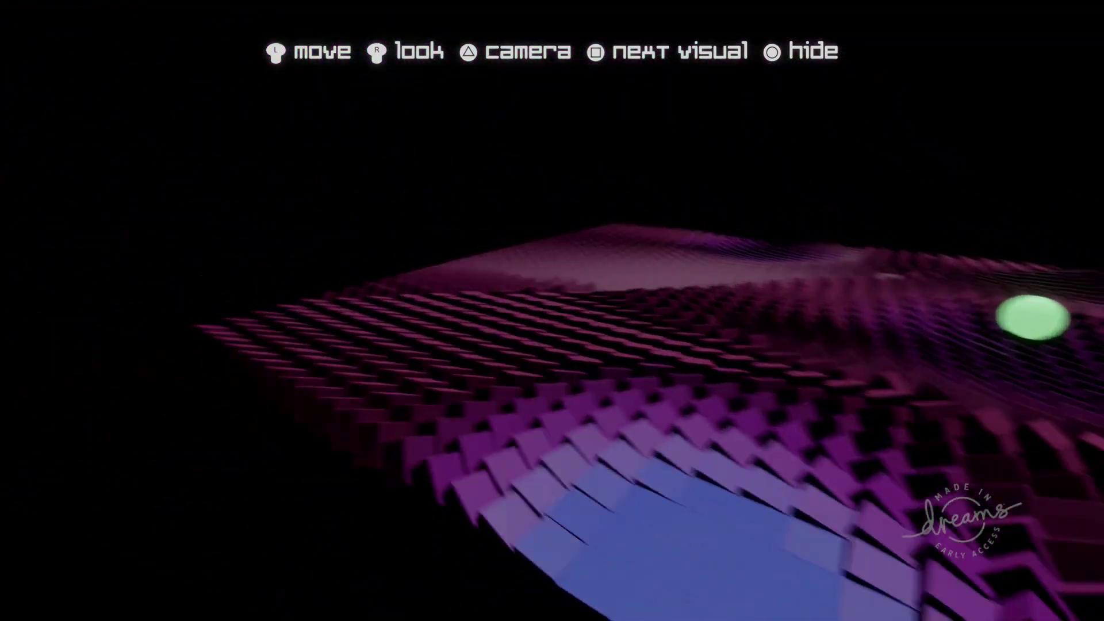
pyautogui.press('Escape')
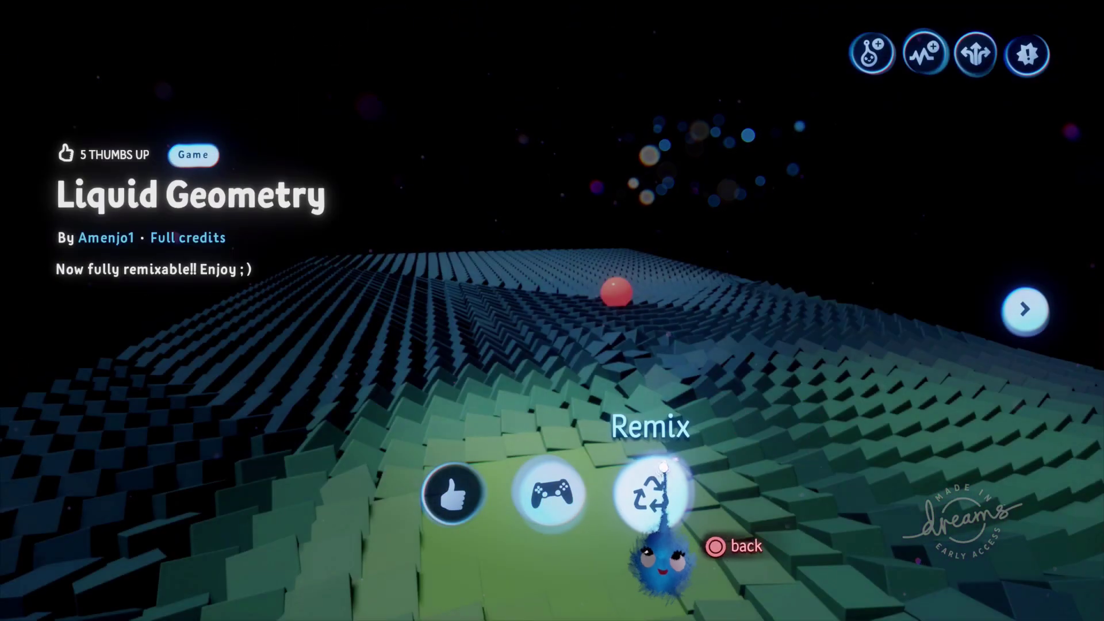
pyautogui.click(651, 493)
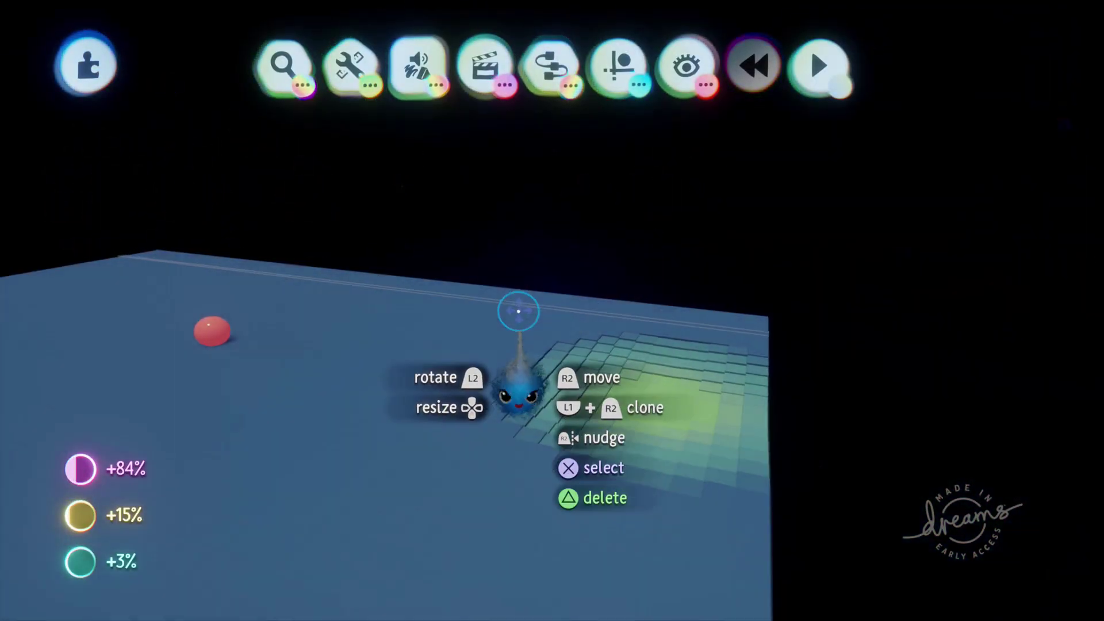
# Step: Show the microchip gadgets attached to the tiles of the blue surface using the Show/Hide options
pyautogui.scroll(-5, 499, 332)
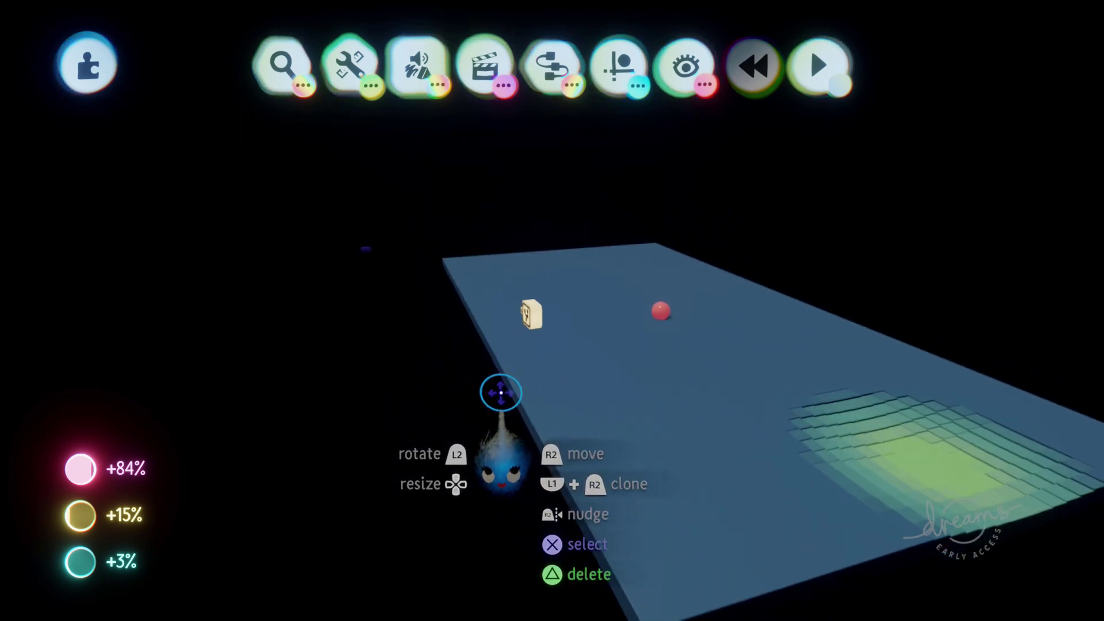
pyautogui.moveTo(504, 414); pyautogui.dragTo(433, 394, button='middle')
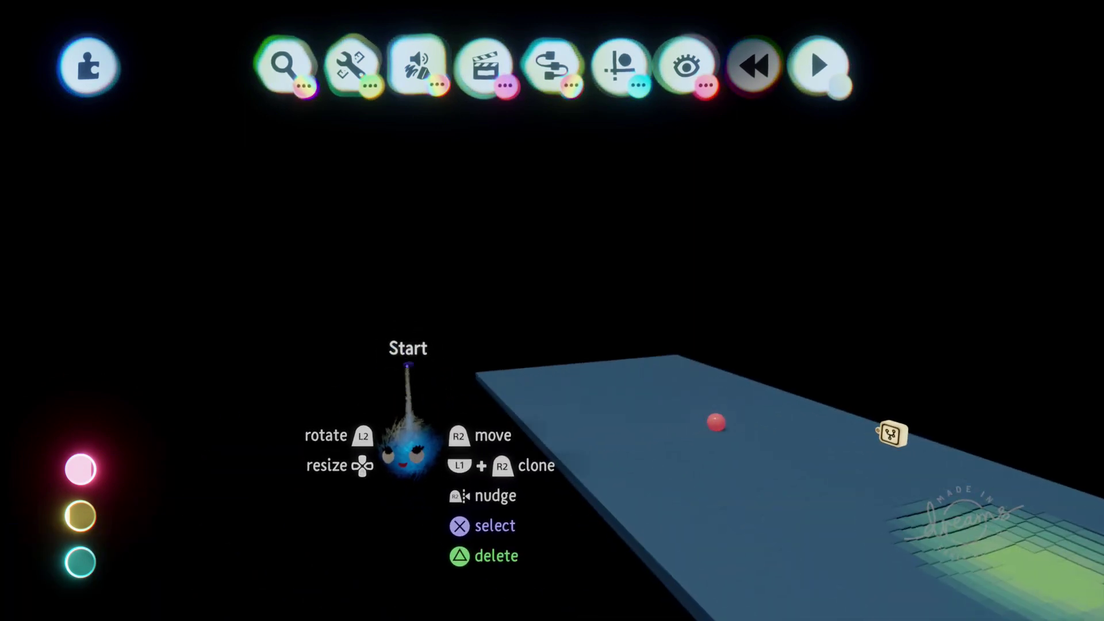
pyautogui.moveTo(408, 364); pyautogui.dragTo(446, 378, button='middle')
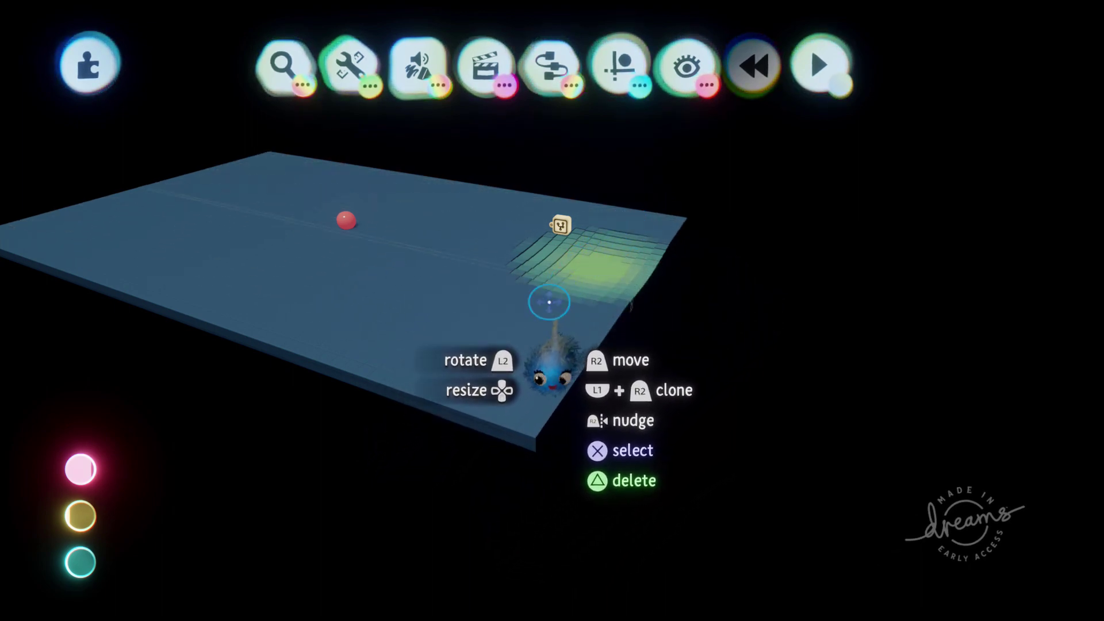
pyautogui.moveTo(561, 236); pyautogui.dragTo(491, 372, button='middle')
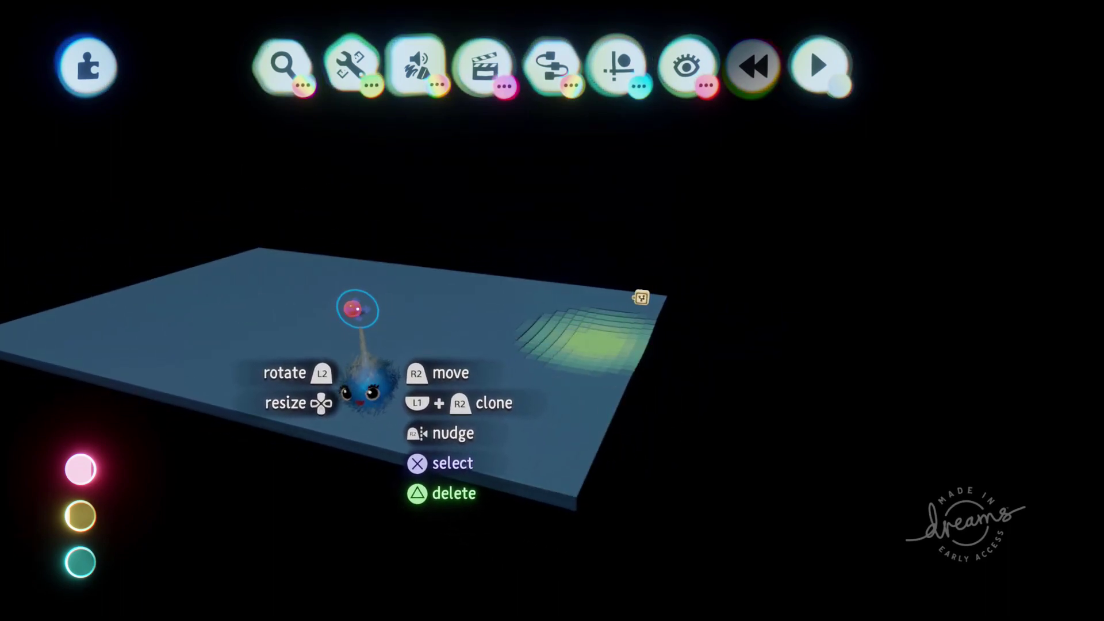
pyautogui.moveTo(469, 340); pyautogui.dragTo(508, 356, button='middle')
pyautogui.click(679, 73)
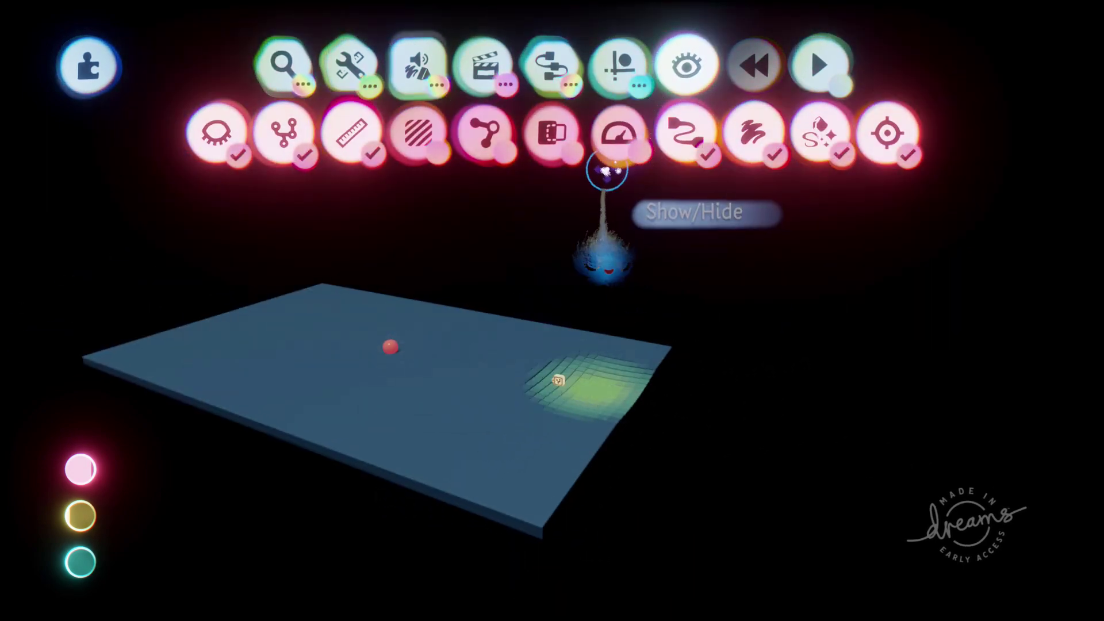
pyautogui.click(555, 129)
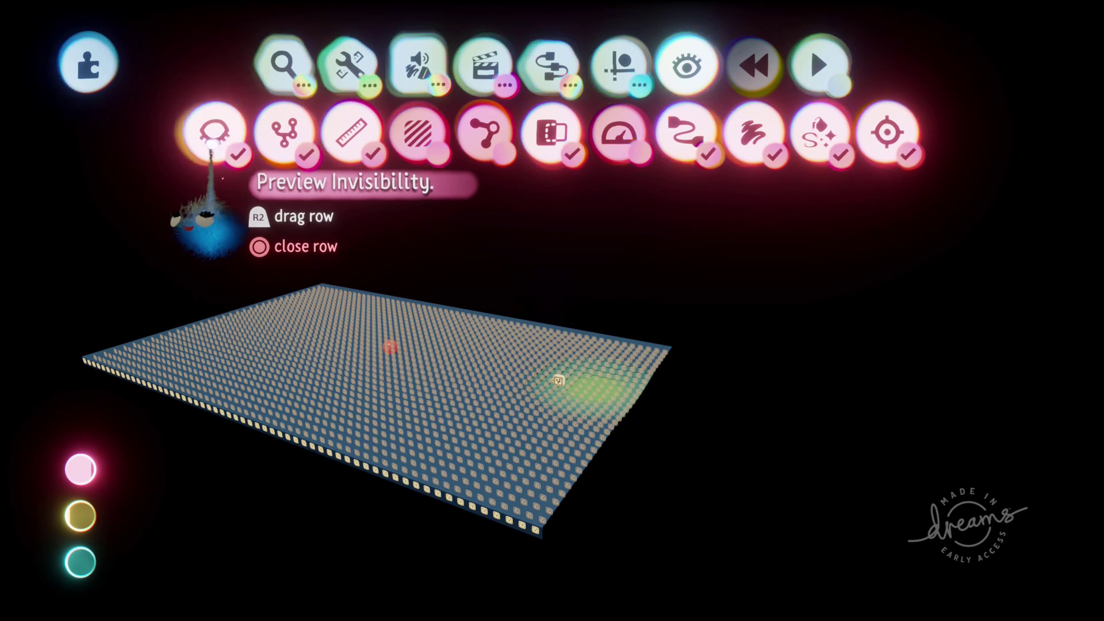
# Step: Turn off Preview Invisibility to examine the hidden objects around the tile surface, and turn it back on
pyautogui.click(213, 138)
pyautogui.moveTo(273, 317); pyautogui.dragTo(414, 390, button='middle')
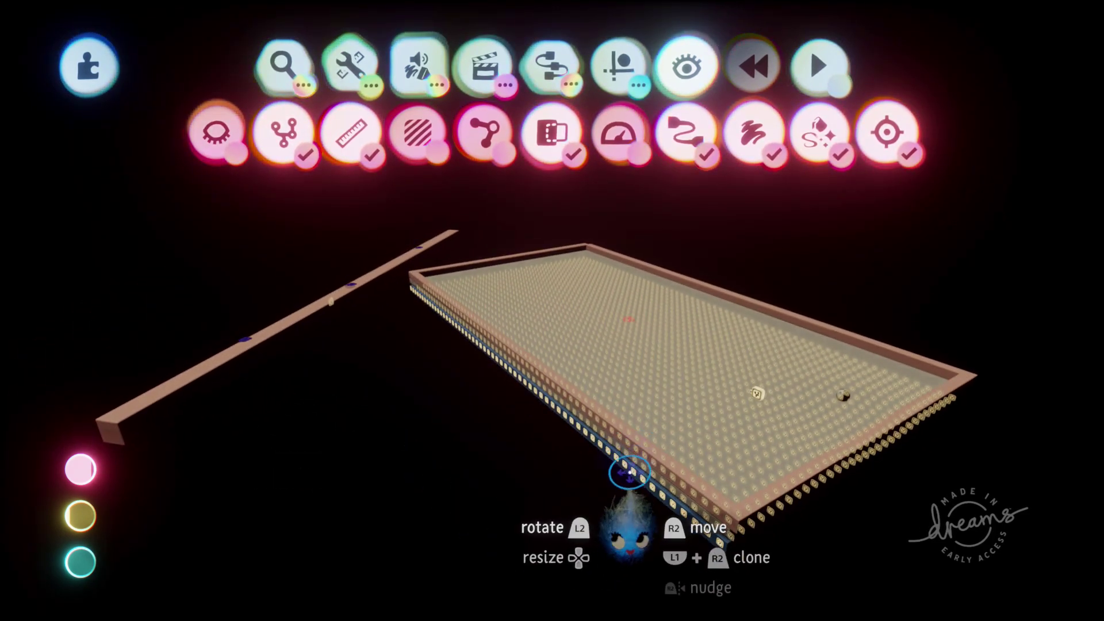
pyautogui.moveTo(472, 368); pyautogui.dragTo(529, 388, button='middle')
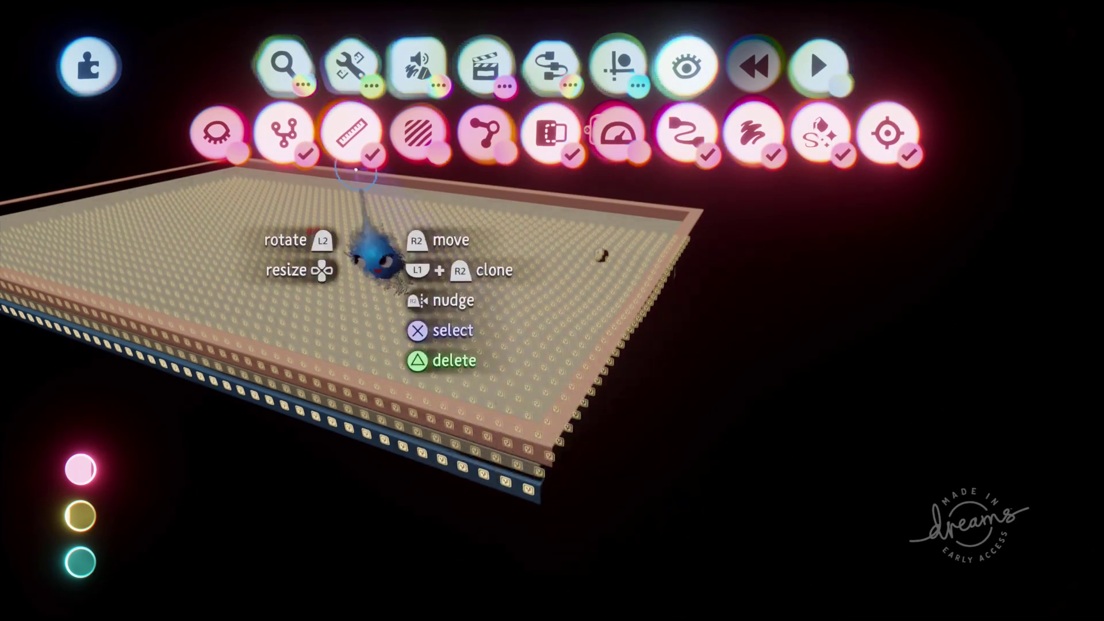
pyautogui.click(216, 137)
# Step: Scope into the tile group and open the microchip of the tile at the surface's near corner
pyautogui.moveTo(328, 225); pyautogui.dragTo(517, 419, button='middle')
pyautogui.click(652, 373)
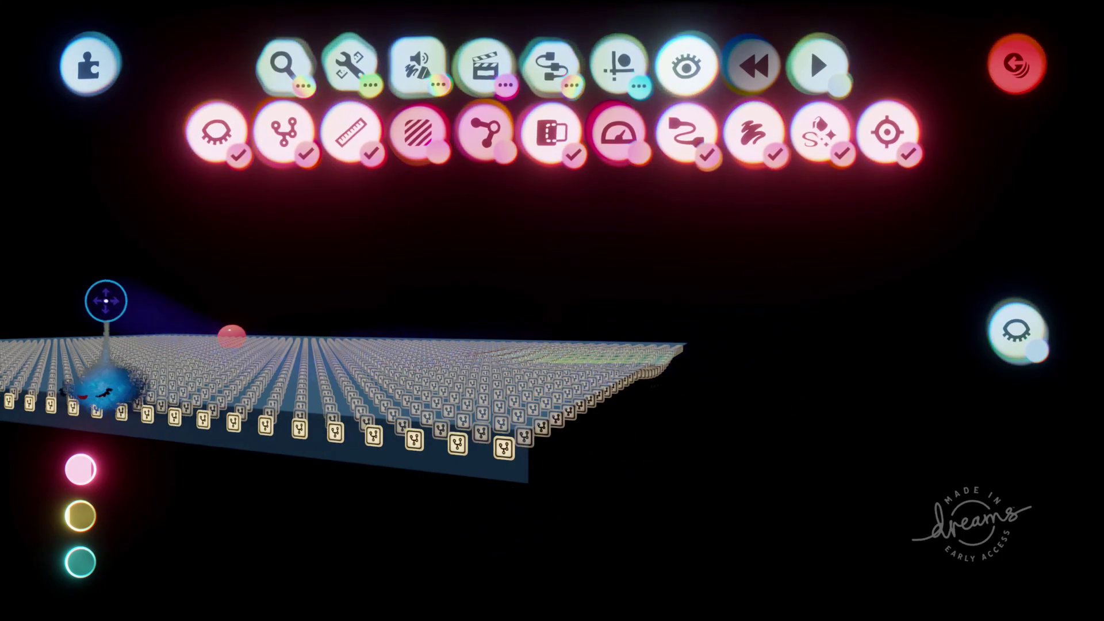
pyautogui.moveTo(101, 296); pyautogui.dragTo(534, 400, button='middle')
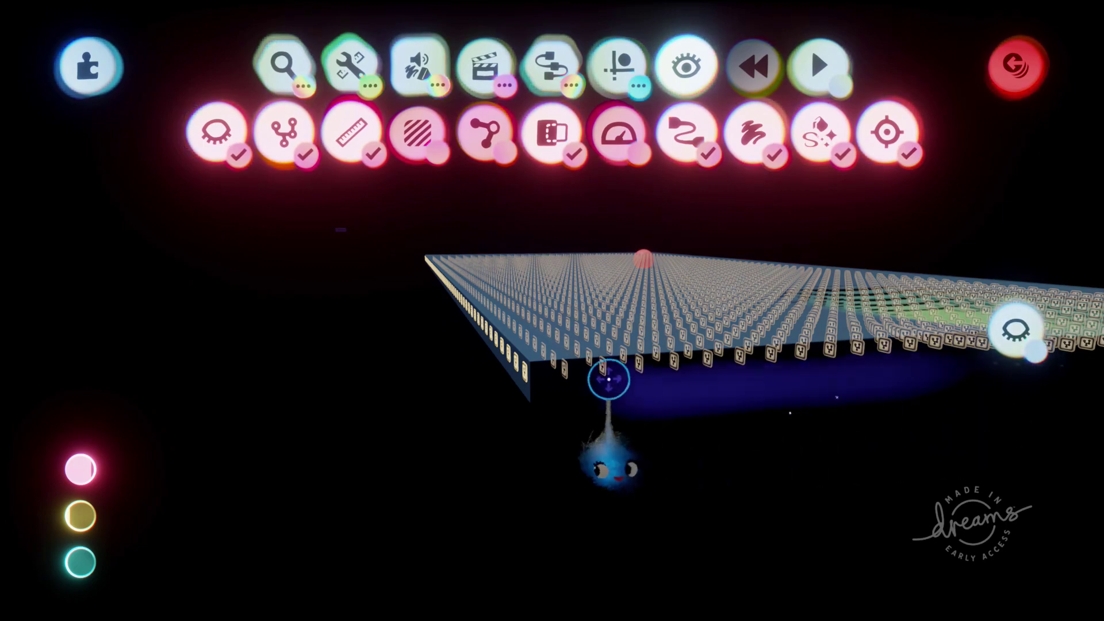
pyautogui.moveTo(606, 379); pyautogui.dragTo(525, 408, button='middle')
pyautogui.click(504, 408)
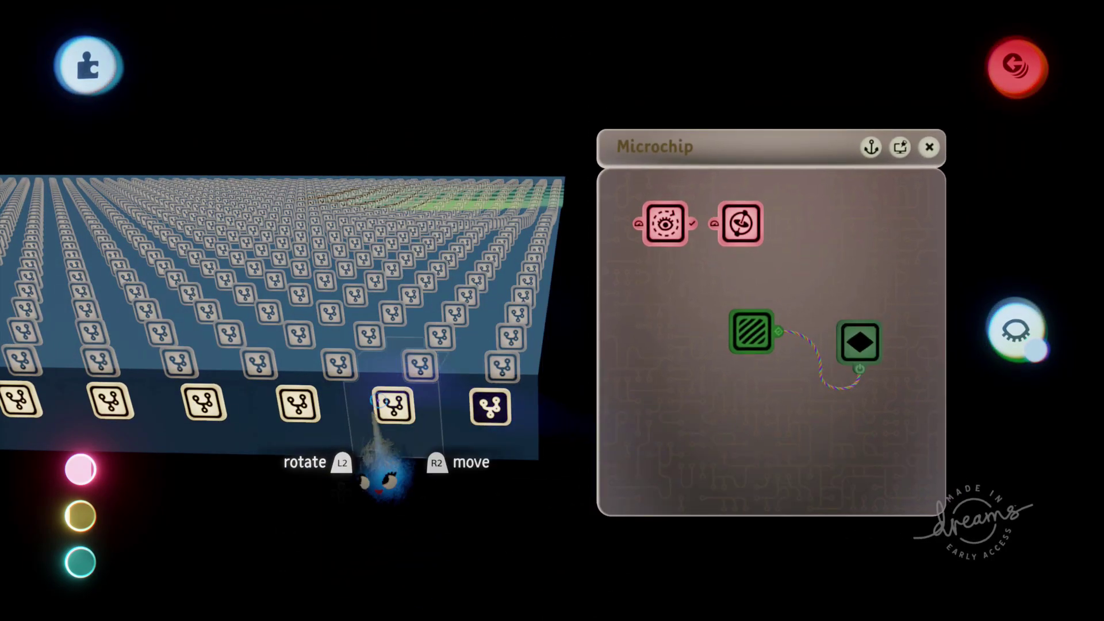
# Step: Compare the neighbouring tile's microchip, close it and reposition the corner tile's microchip canvas beside the surface
pyautogui.click(395, 405)
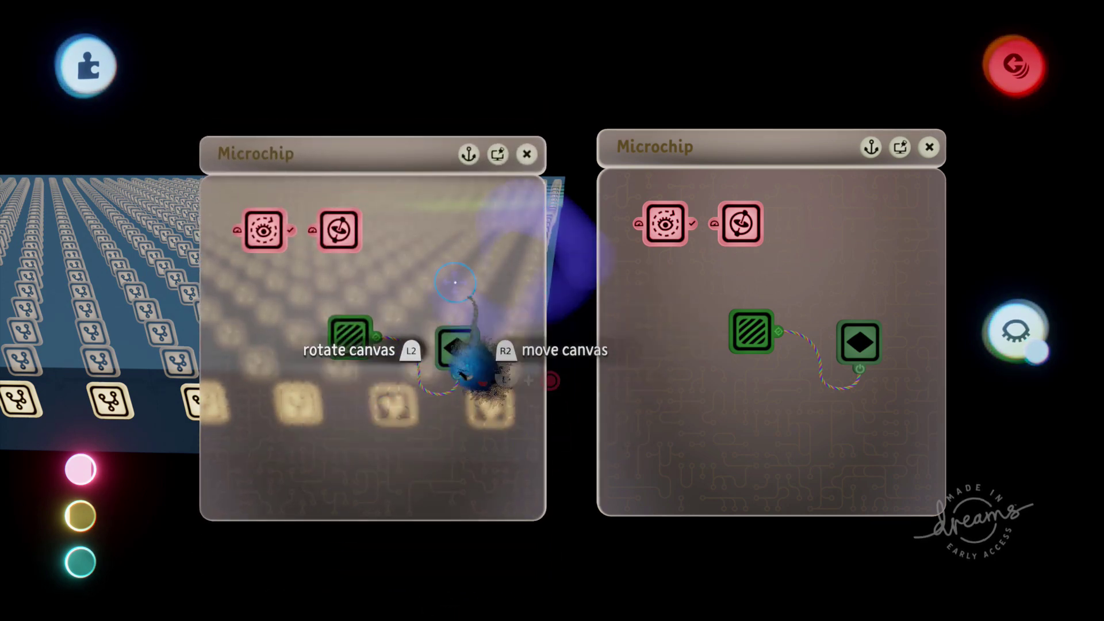
pyautogui.click(526, 154)
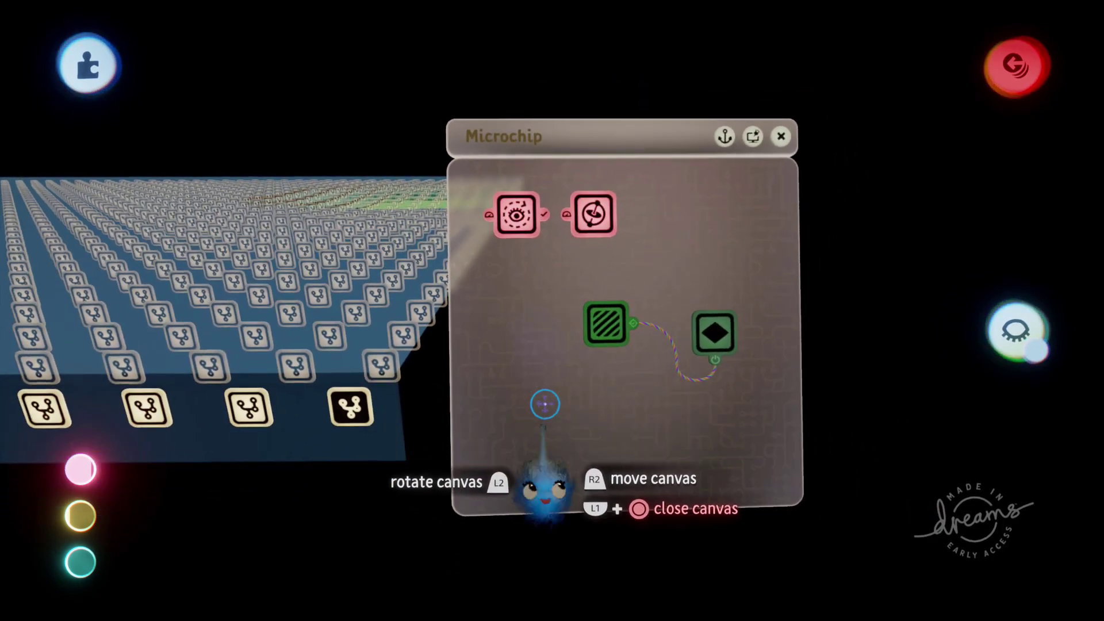
pyautogui.moveTo(559, 380); pyautogui.dragTo(582, 383)
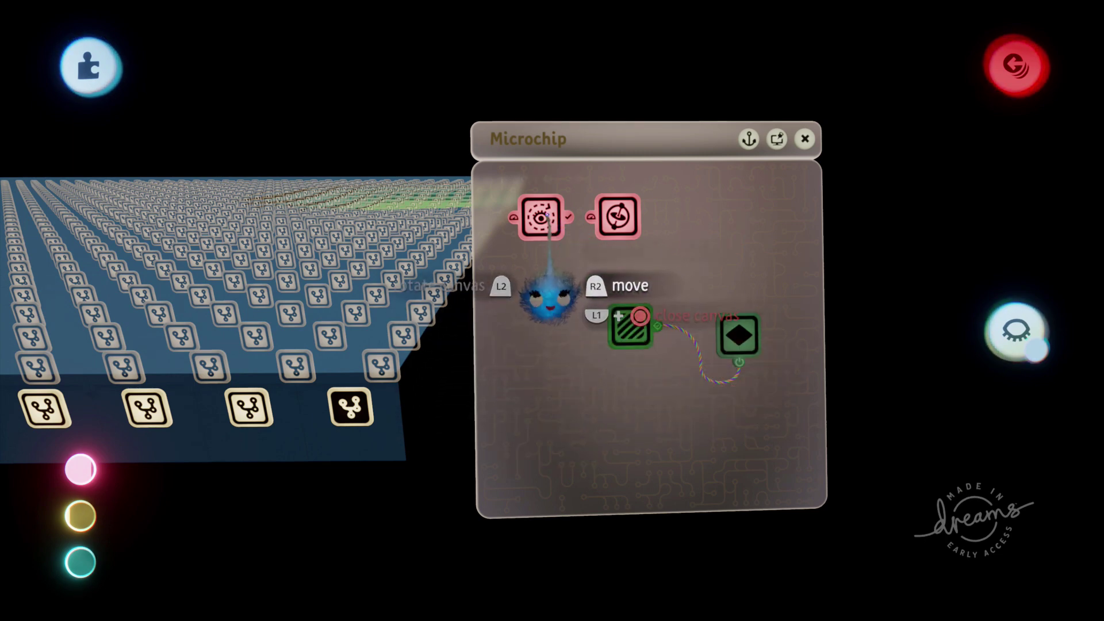
# Step: Review the Look At Rotator's main properties, damping specifics and outputs in the corner tile's microchip, and close its settings
pyautogui.click(543, 296)
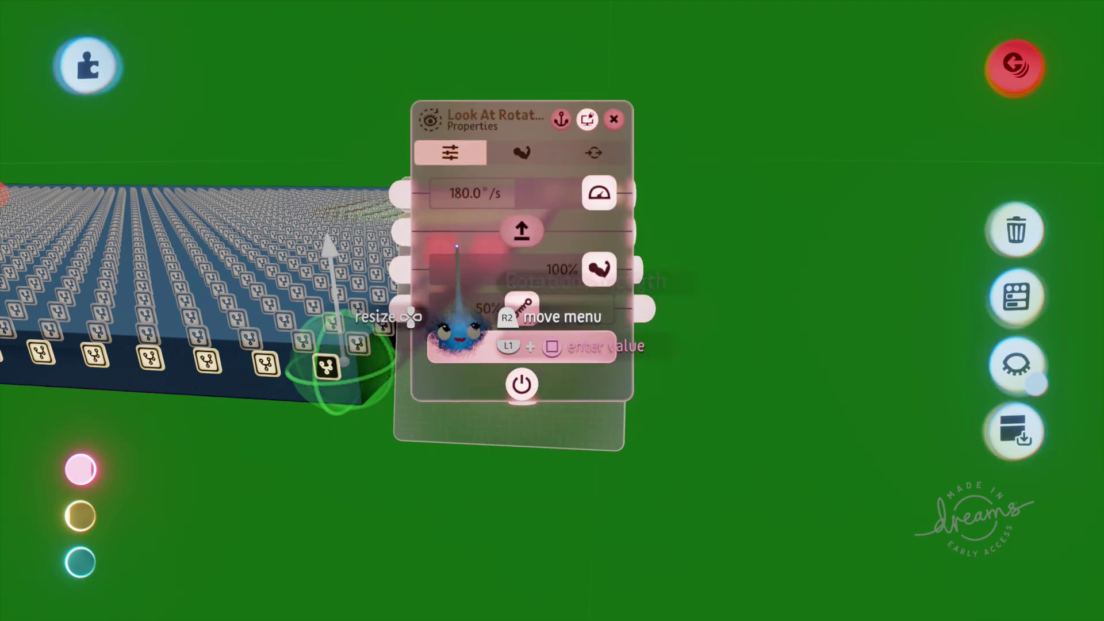
pyautogui.moveTo(461, 245); pyautogui.dragTo(737, 248)
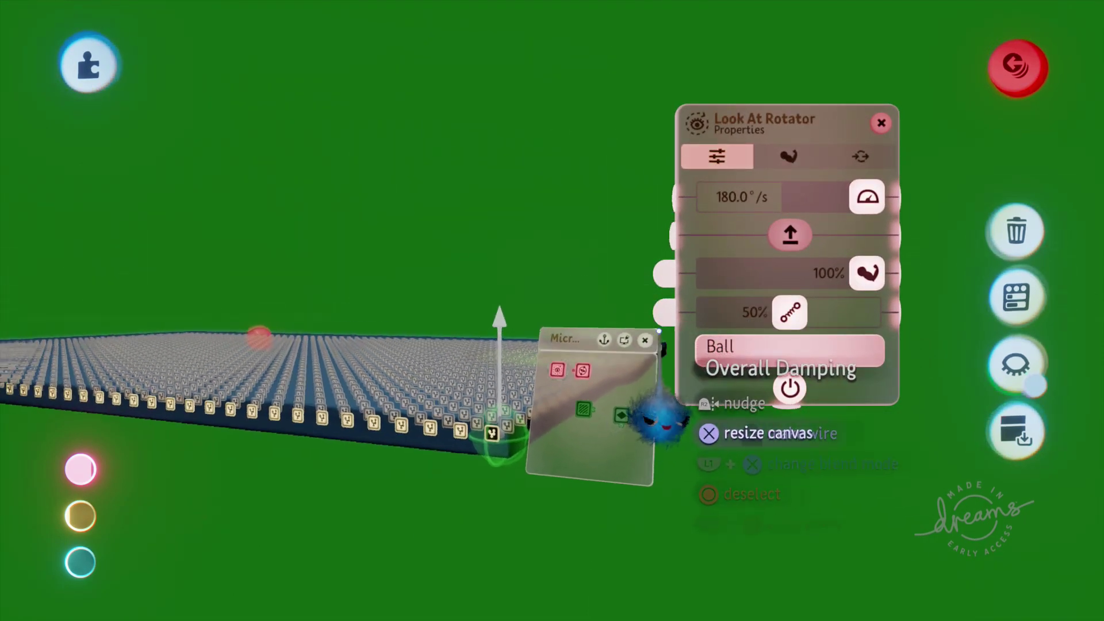
pyautogui.moveTo(661, 420); pyautogui.dragTo(696, 454, button='middle')
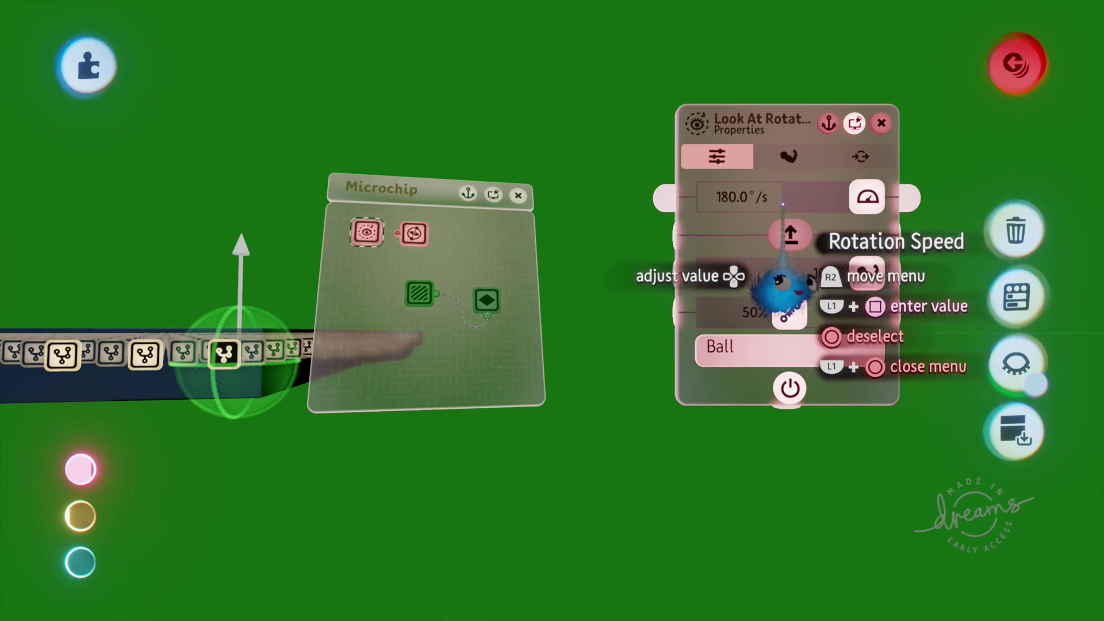
pyautogui.press('R1')
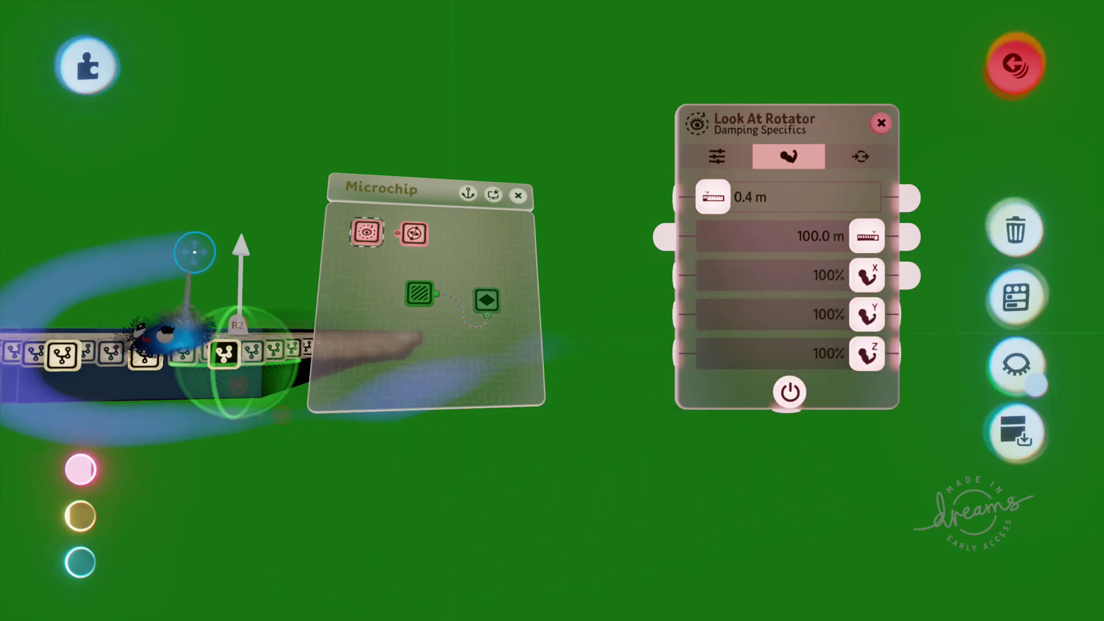
pyautogui.click(861, 162)
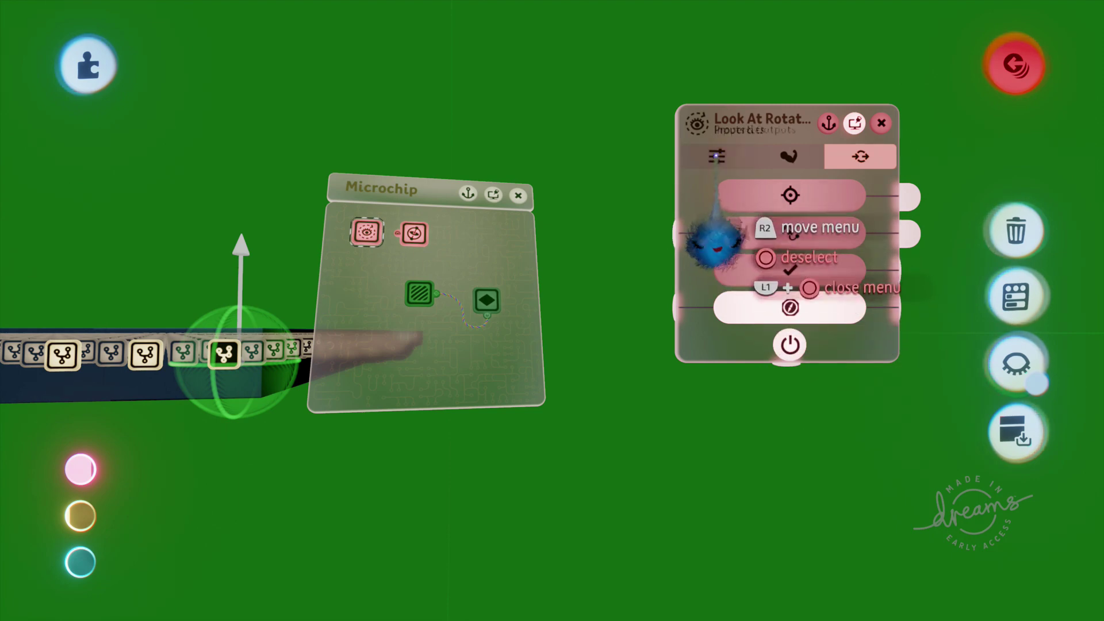
pyautogui.press('R1')
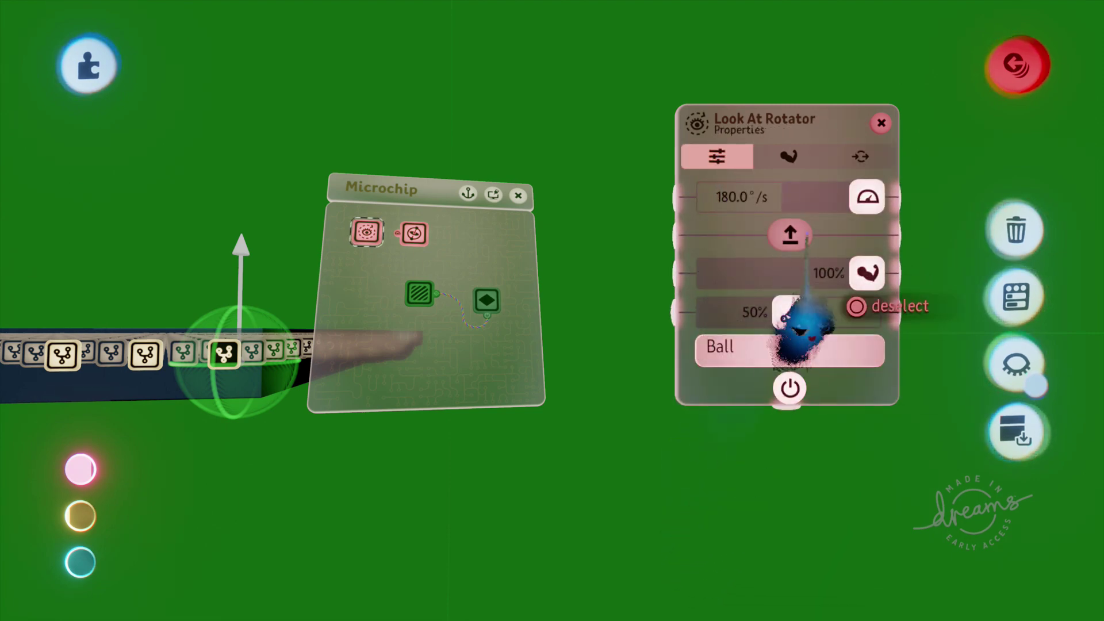
pyautogui.click(879, 123)
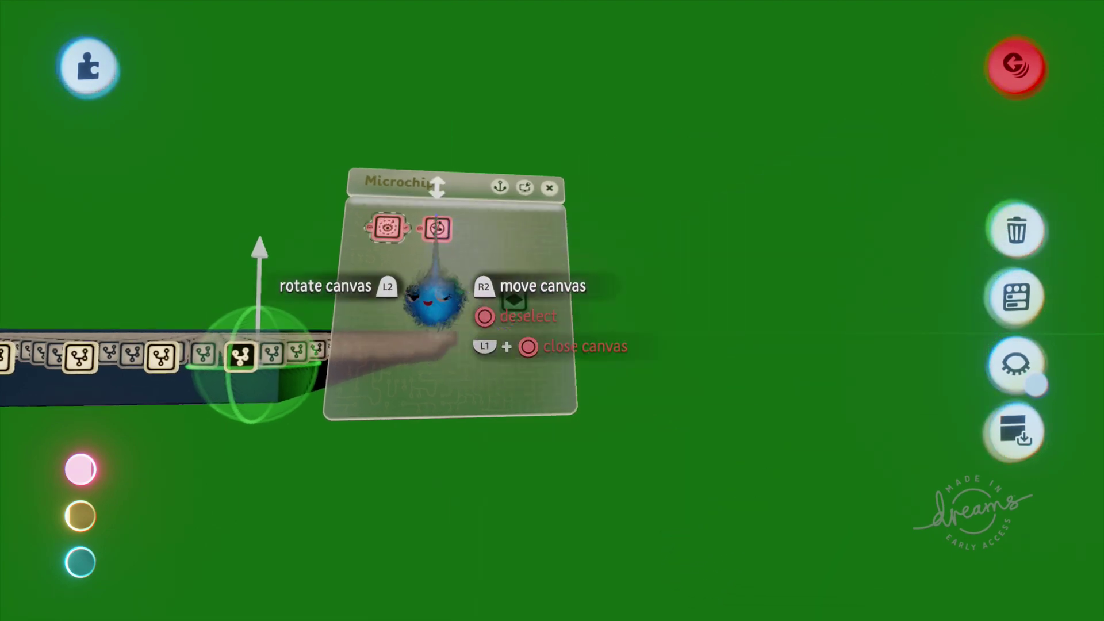
pyautogui.press('Escape')
# Step: Review the Gyroscope's properties in the corner tile's microchip against the tile's orientation axes, and close its settings
pyautogui.click(443, 228)
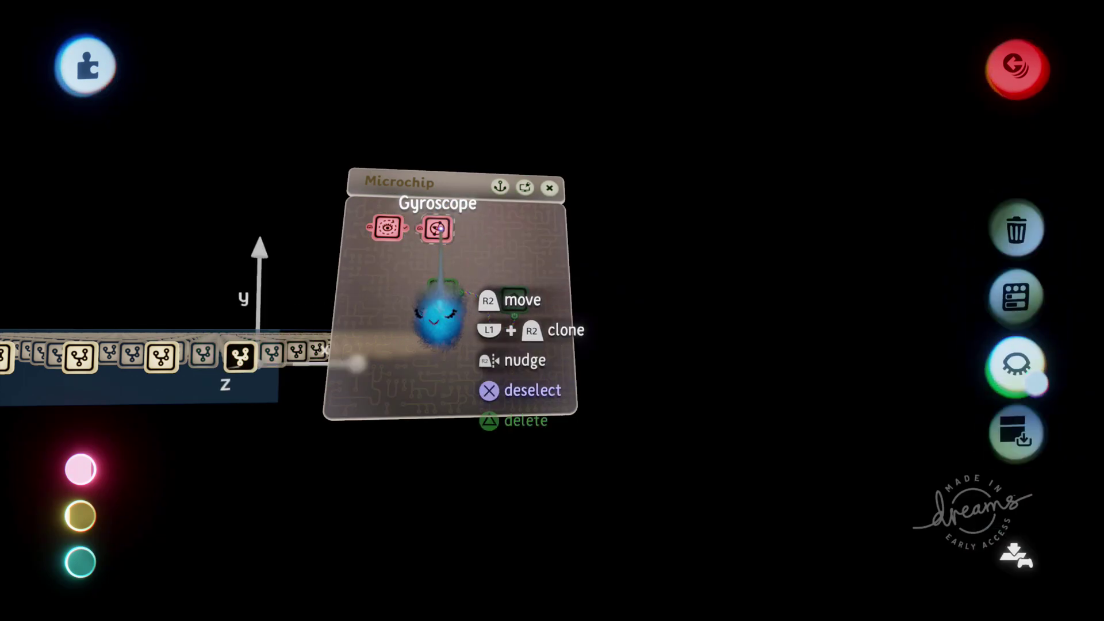
pyautogui.click(443, 228)
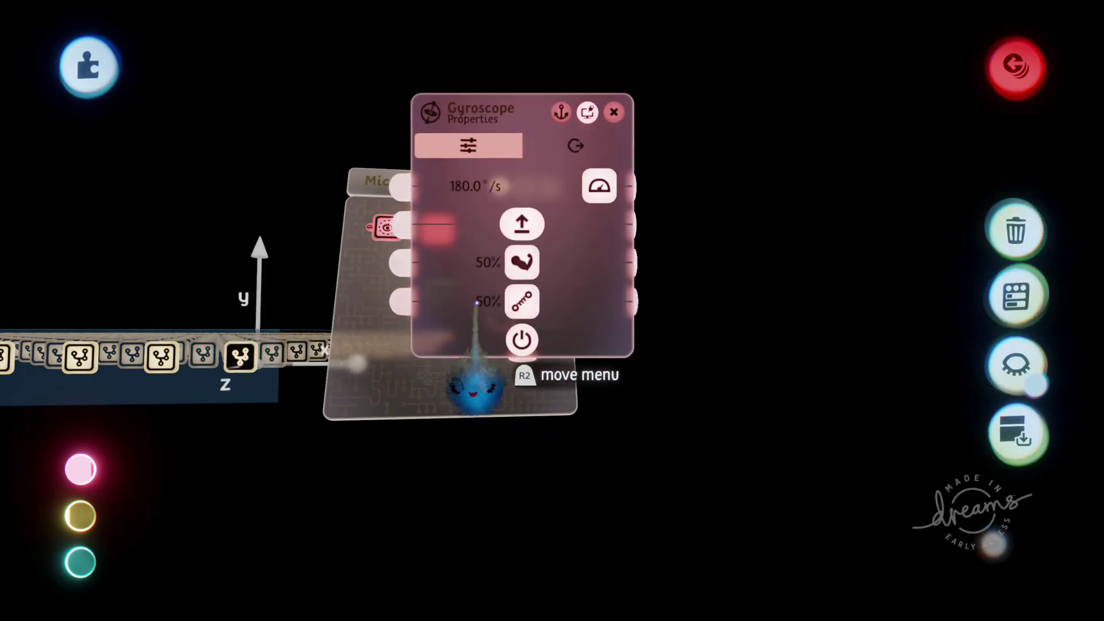
pyautogui.scroll(5, 512, 299)
pyautogui.scroll(-3, 520, 274)
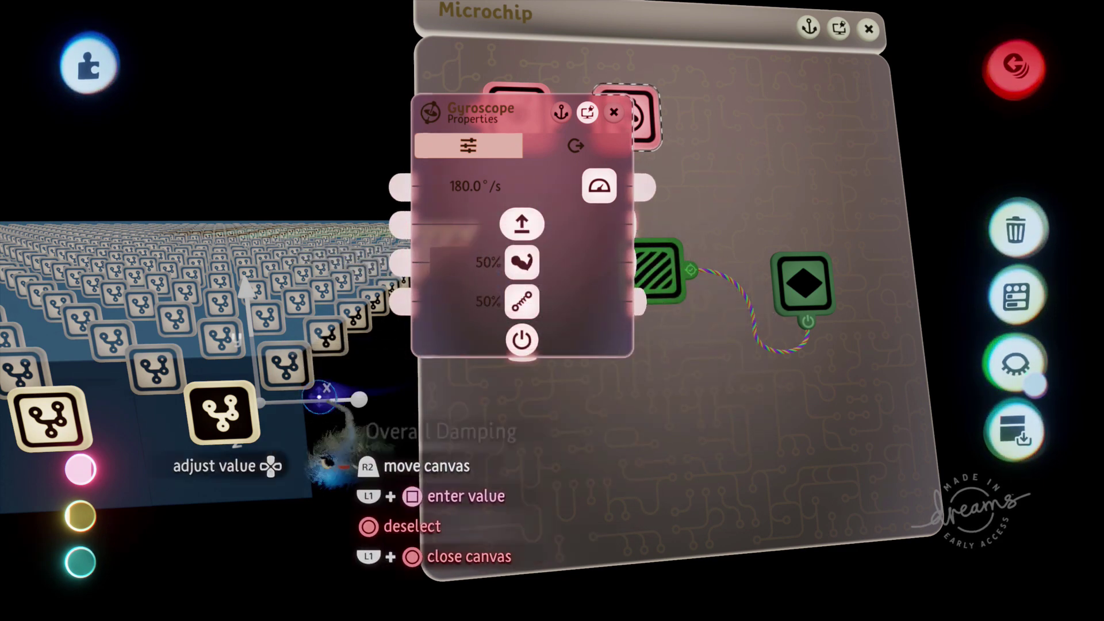
pyautogui.click(614, 112)
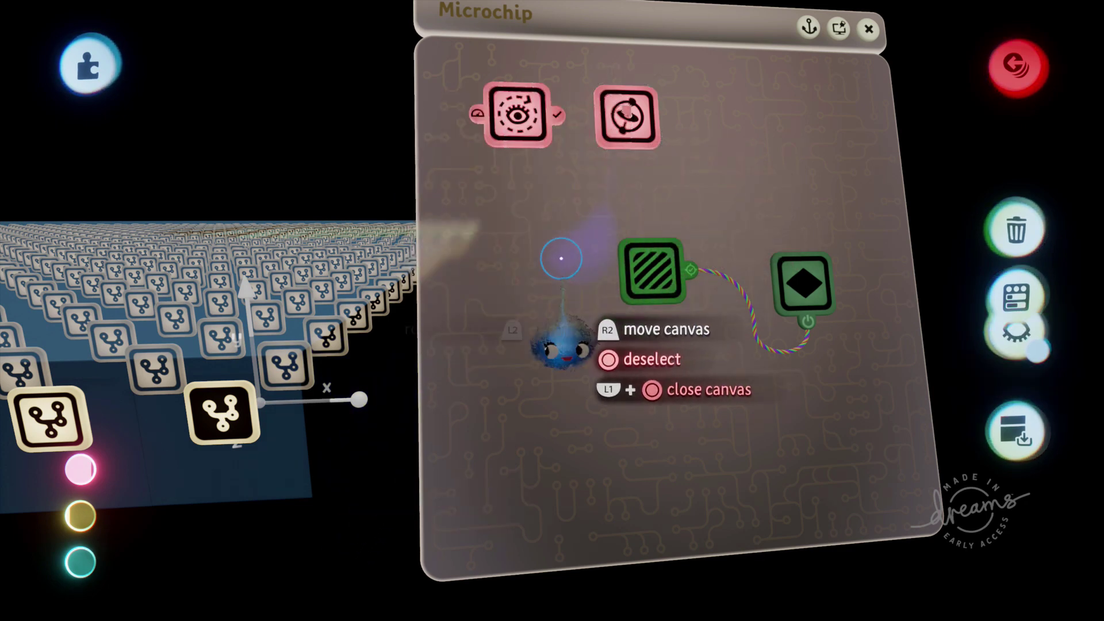
# Step: Open the Trigger Zone's settings in the corner tile's microchip and review its things to detect and detection scope
pyautogui.click(660, 281)
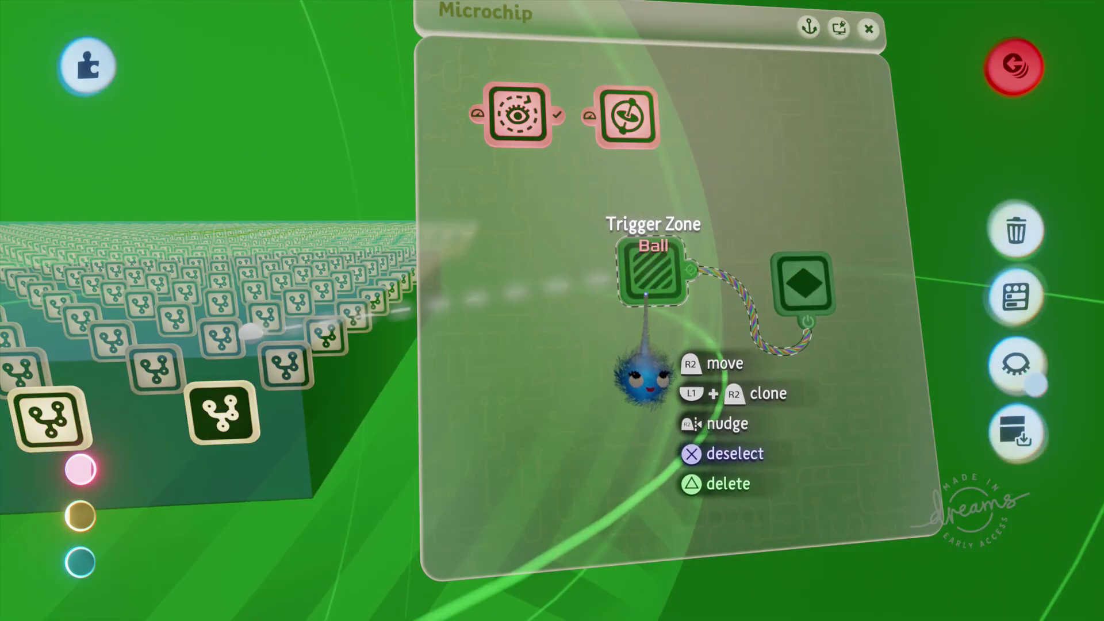
pyautogui.click(646, 274)
pyautogui.moveTo(537, 339); pyautogui.dragTo(599, 252)
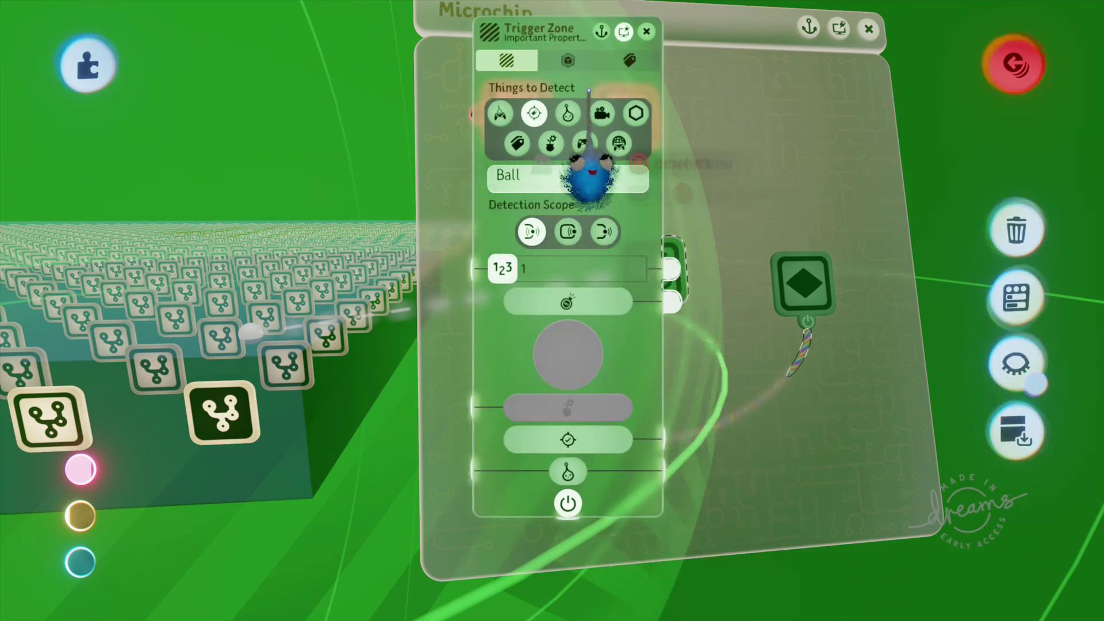
# Step: Examine the Trigger Zone's shape, size and falloff settings and how the zone surrounds the corner tile
pyautogui.click(567, 60)
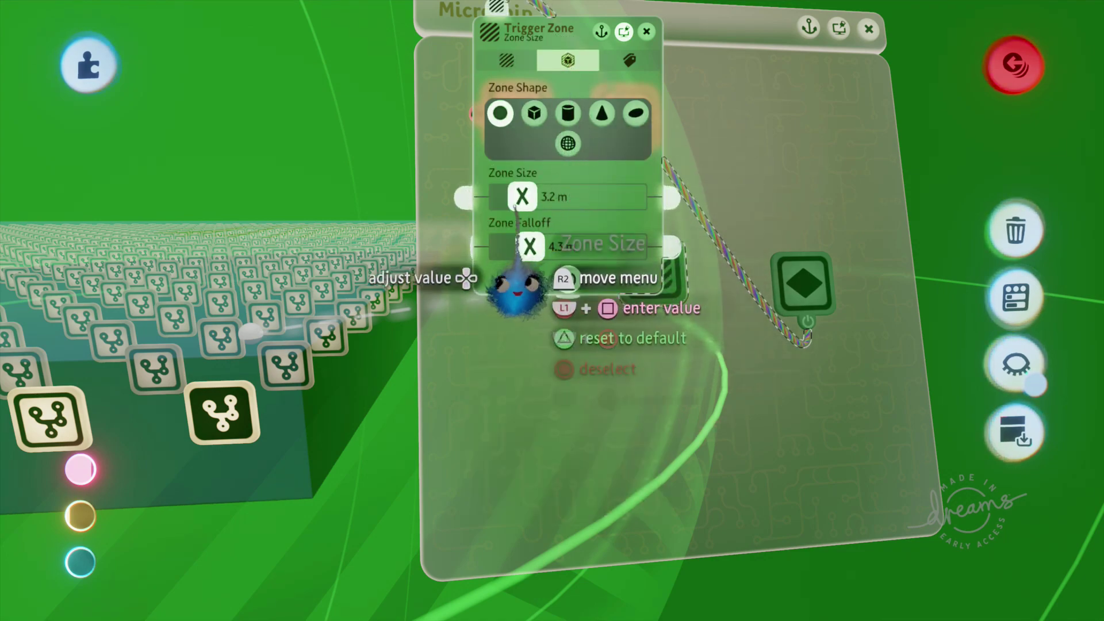
pyautogui.scroll(-10, 566, 290)
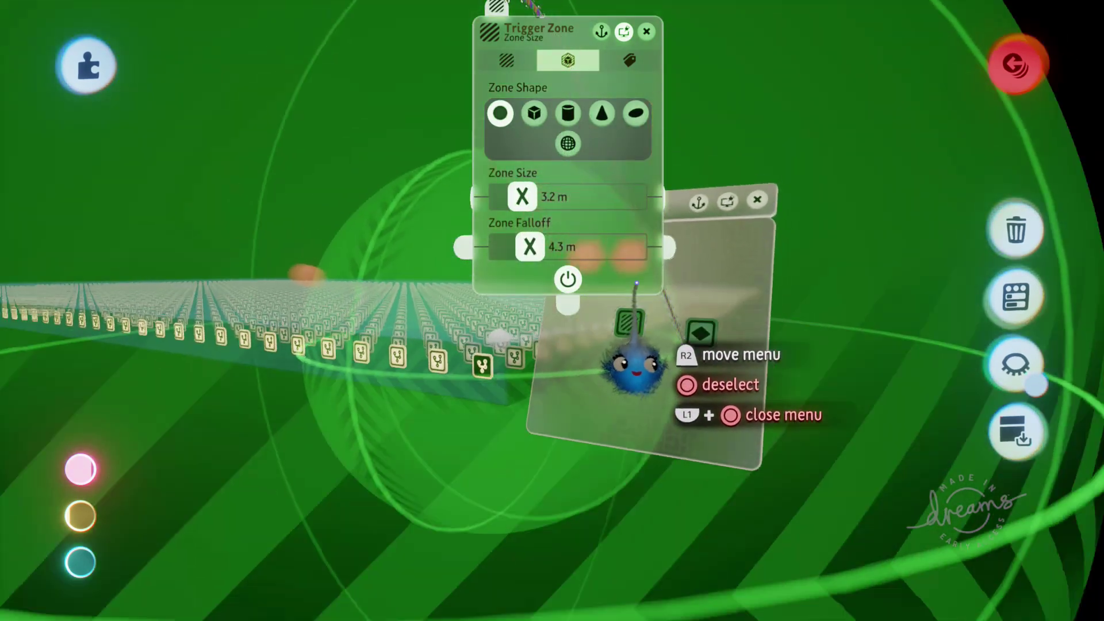
pyautogui.scroll(-5, 686, 317)
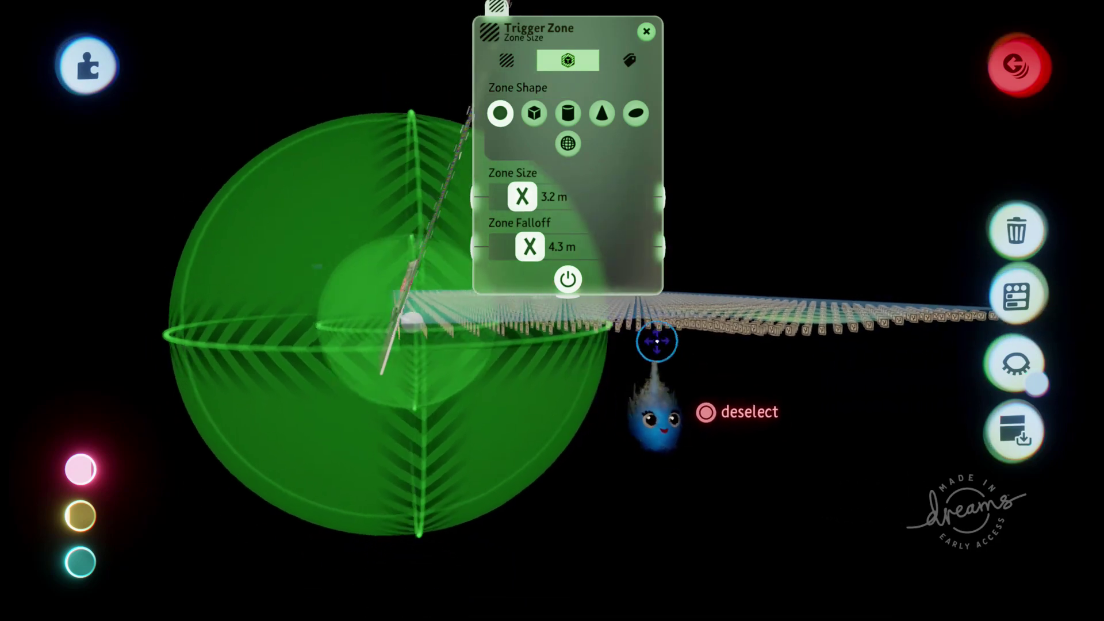
pyautogui.scroll(8, 663, 368)
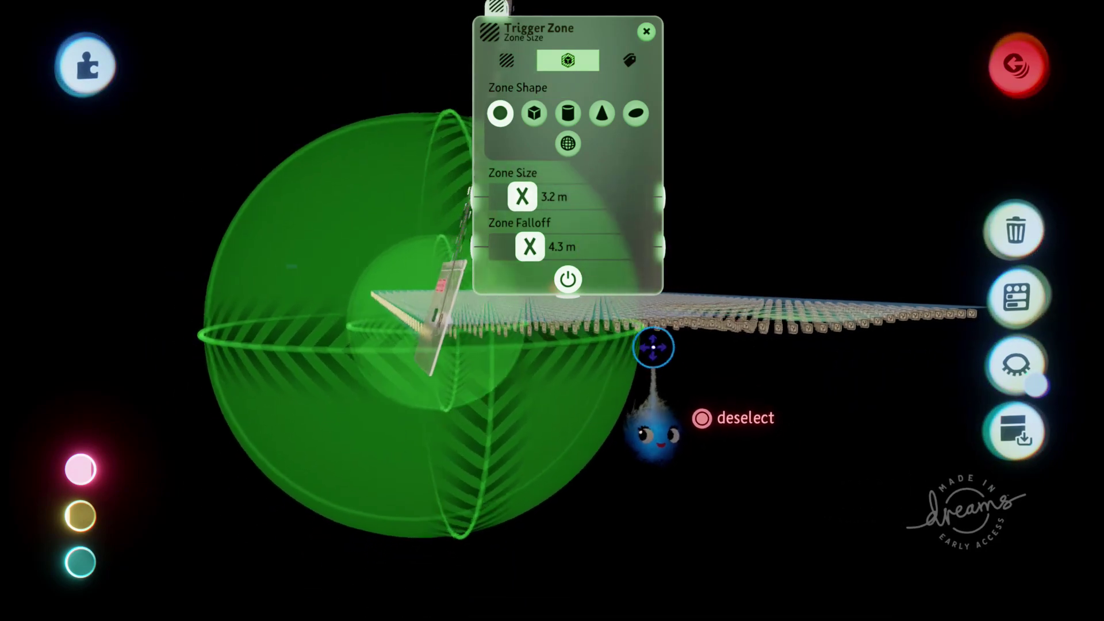
pyautogui.scroll(6, 637, 321)
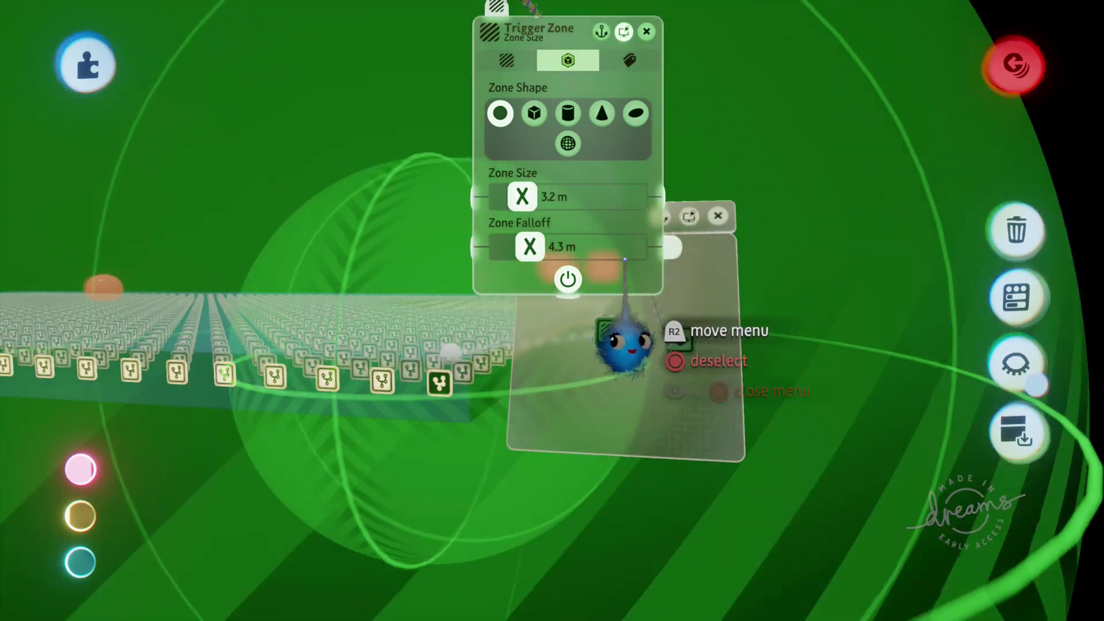
# Step: Review the Trigger Zone's detection mode and label settings in the corner tile's microchip, and close its settings
pyautogui.click(632, 59)
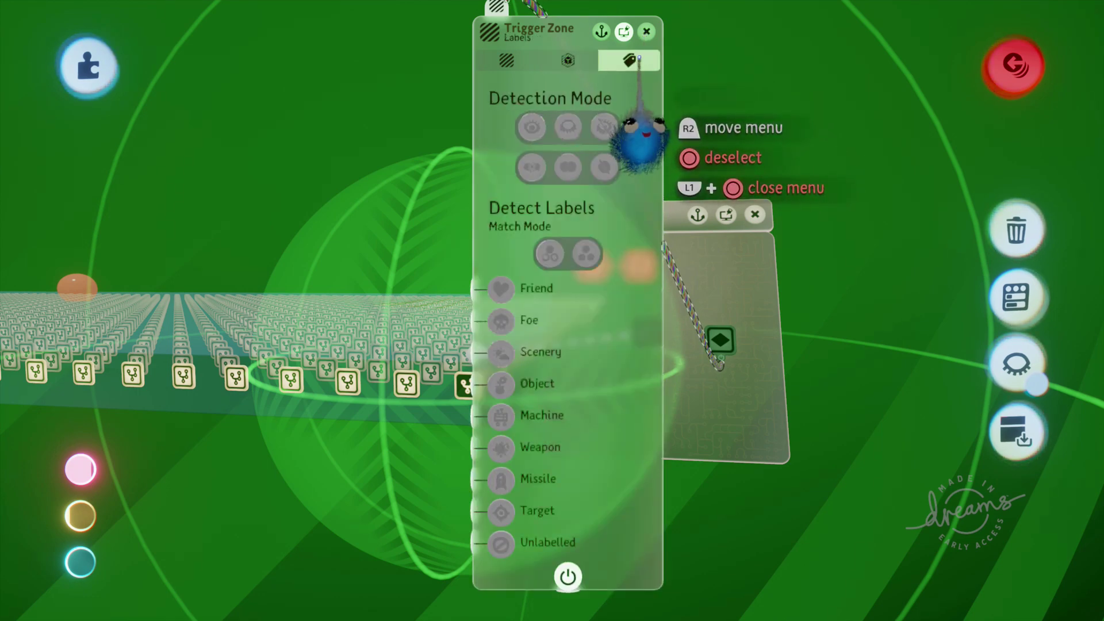
pyautogui.click(507, 61)
pyautogui.click(646, 32)
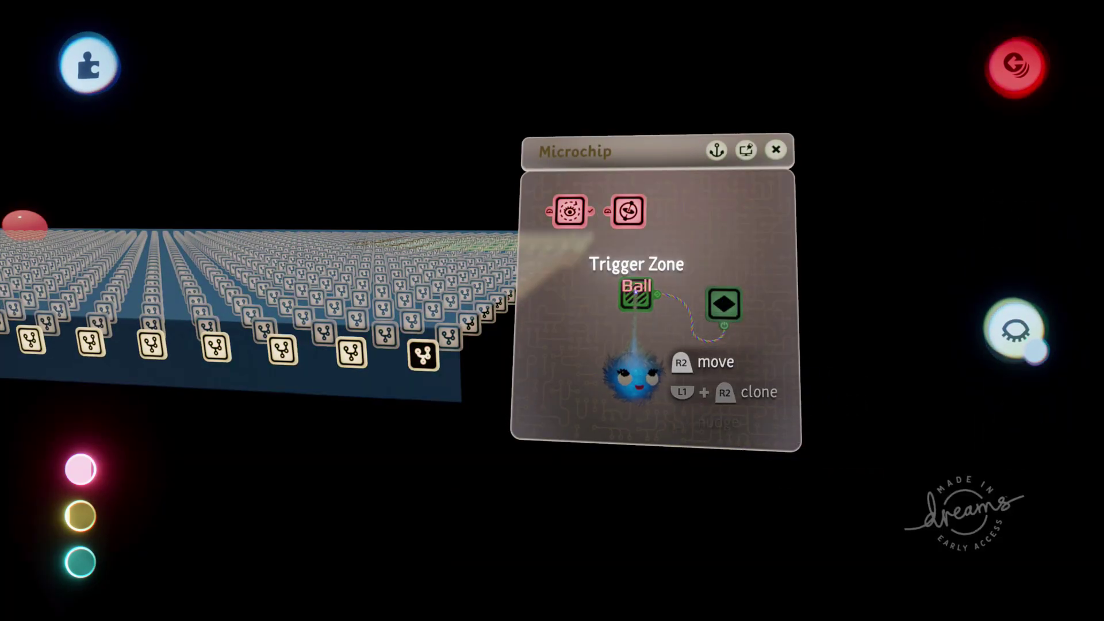
# Step: Activate the keyframe in the corner tile's microchip and examine how it alters the tile
pyautogui.click(722, 300)
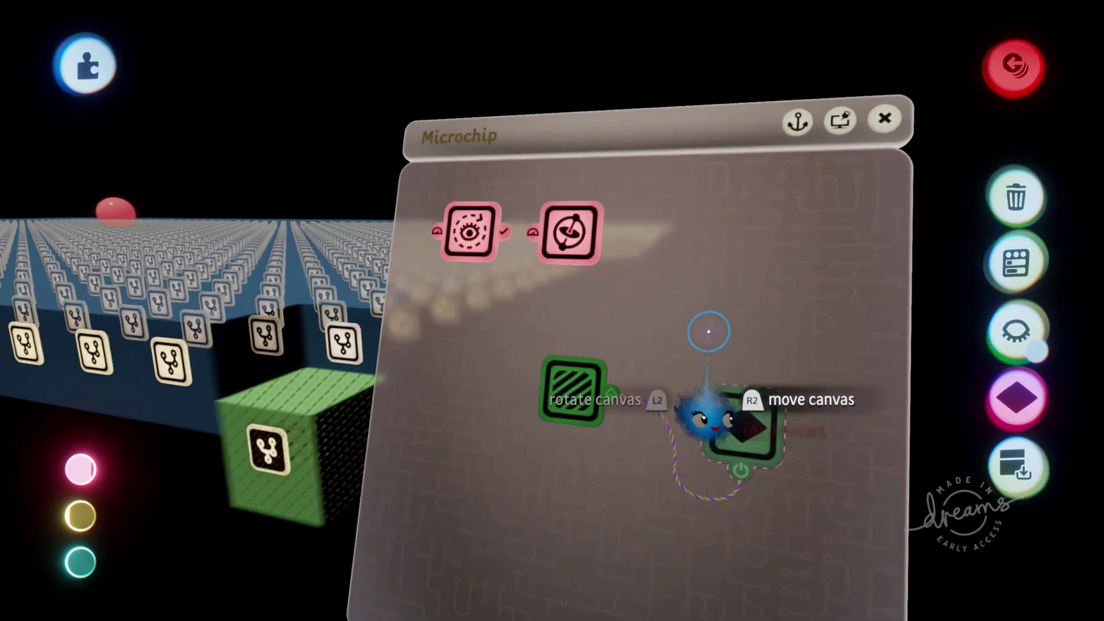
pyautogui.scroll(-3, 706, 330)
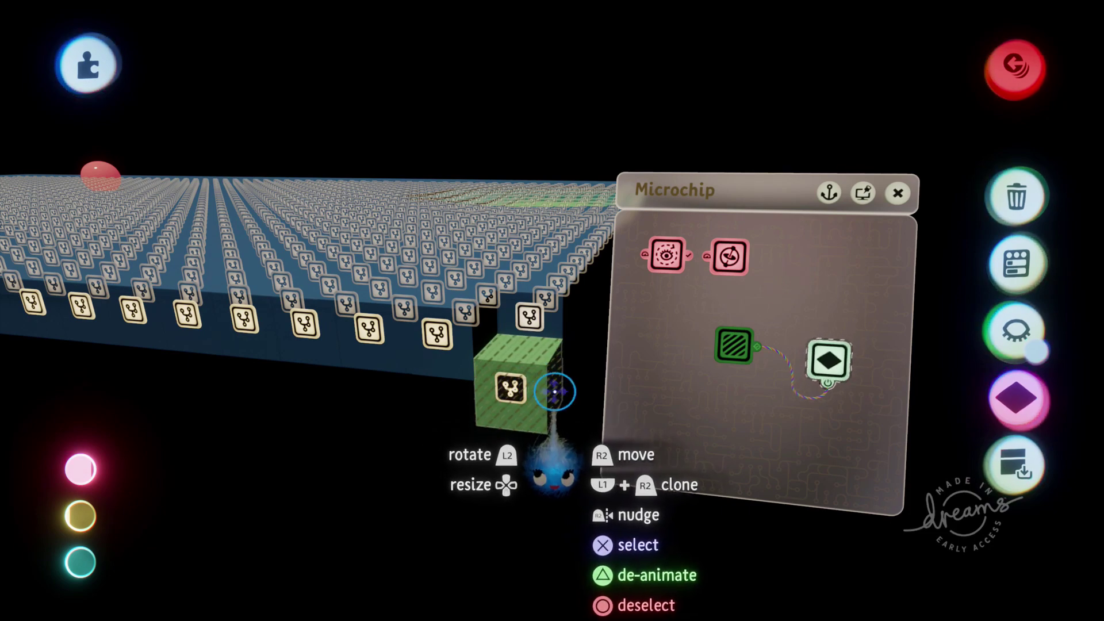
pyautogui.scroll(3, 556, 394)
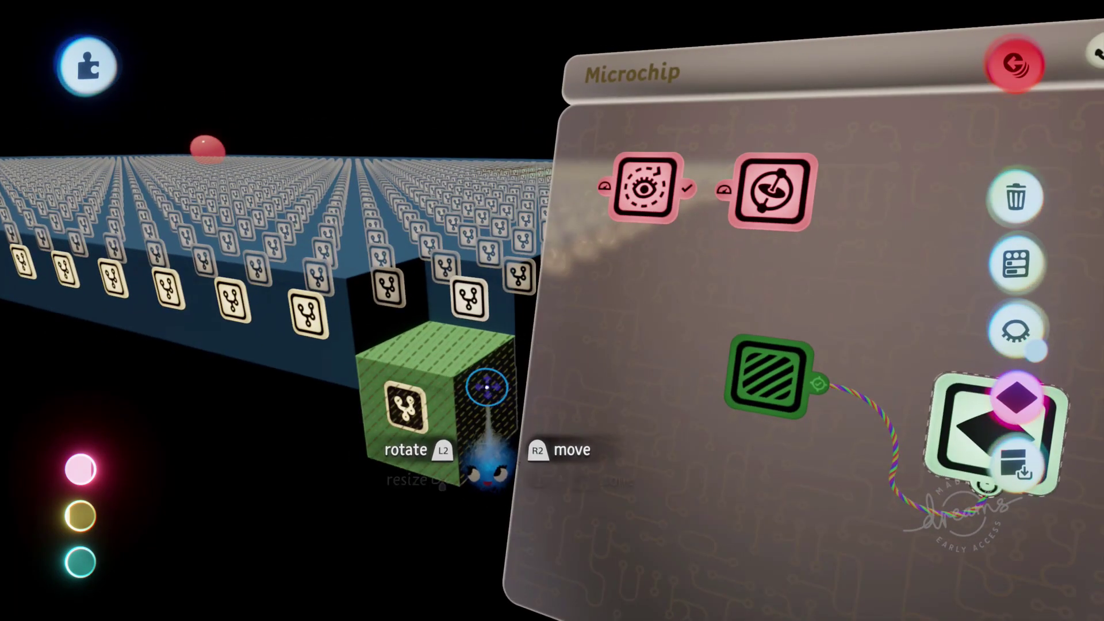
pyautogui.scroll(-3, 500, 379)
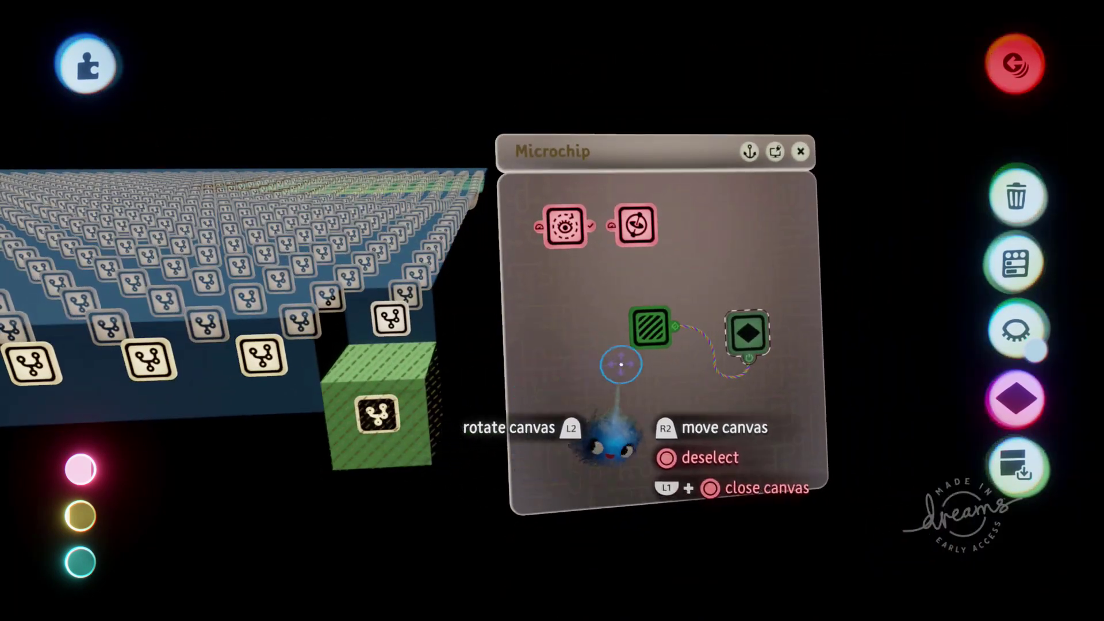
# Step: Open the corner tile's outer sculpture properties beside its microchip and compare them with the keyframe active and inactive
pyautogui.click(412, 402)
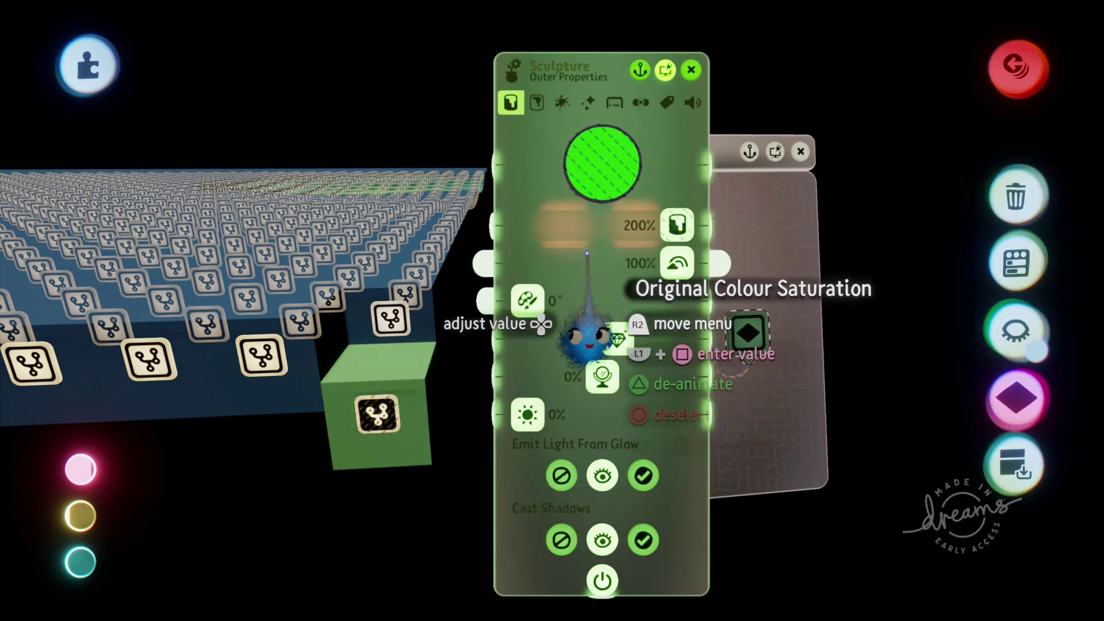
pyautogui.moveTo(595, 325); pyautogui.dragTo(862, 284)
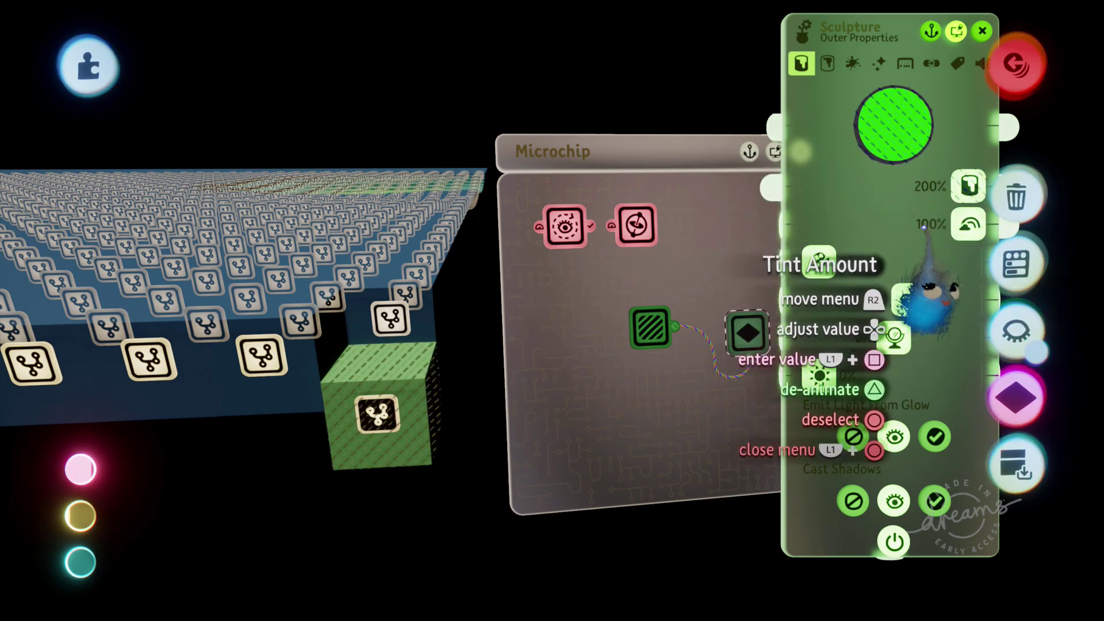
pyautogui.press('Right')
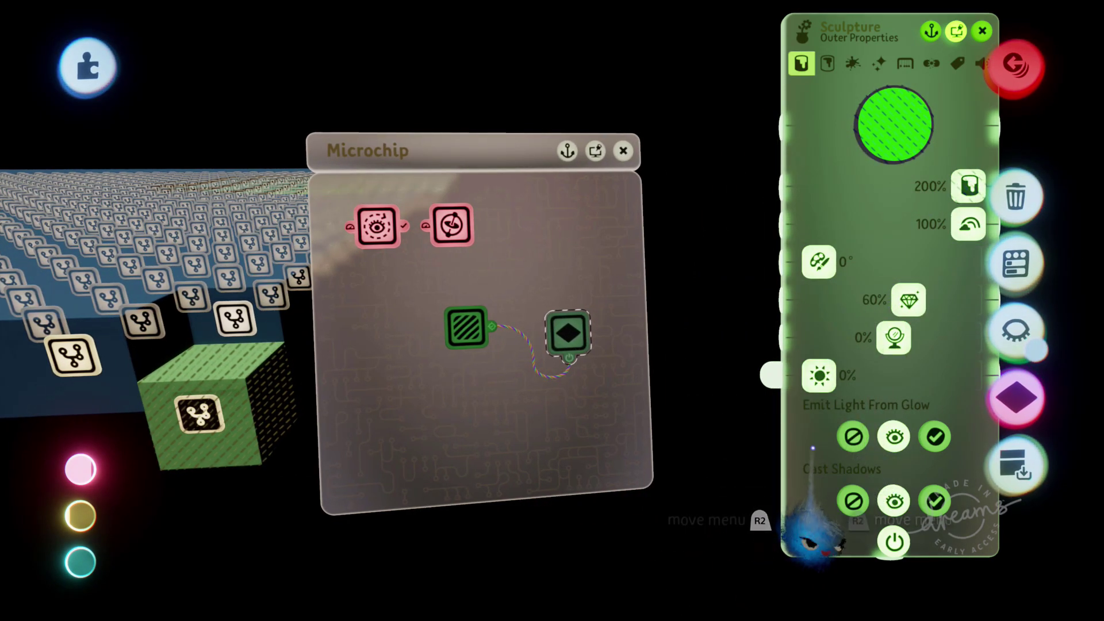
pyautogui.click(571, 337)
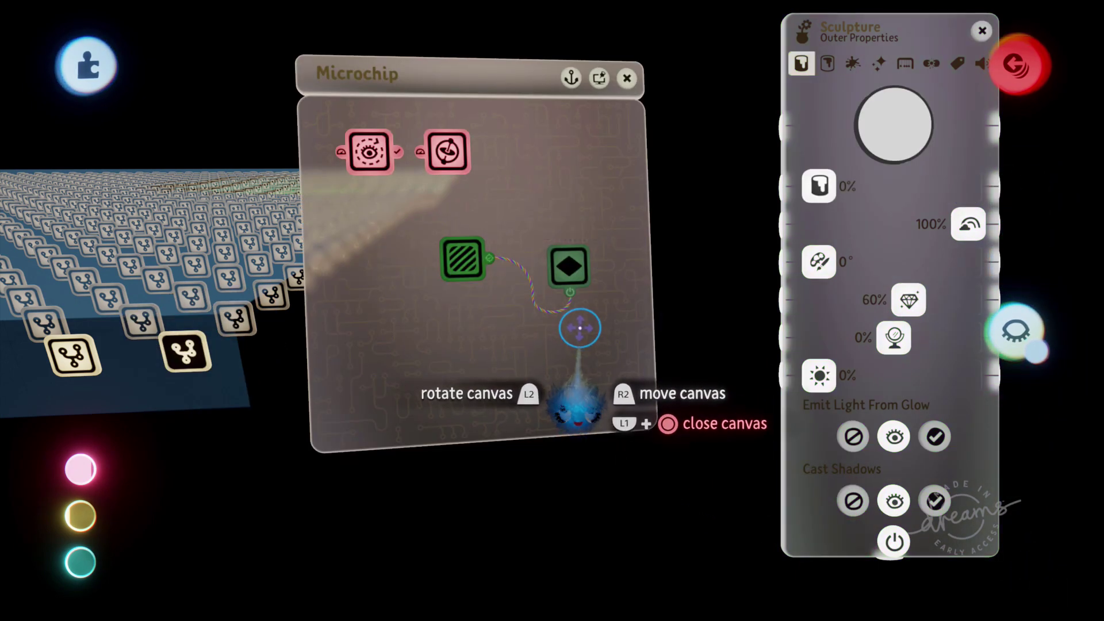
pyautogui.moveTo(877, 142)
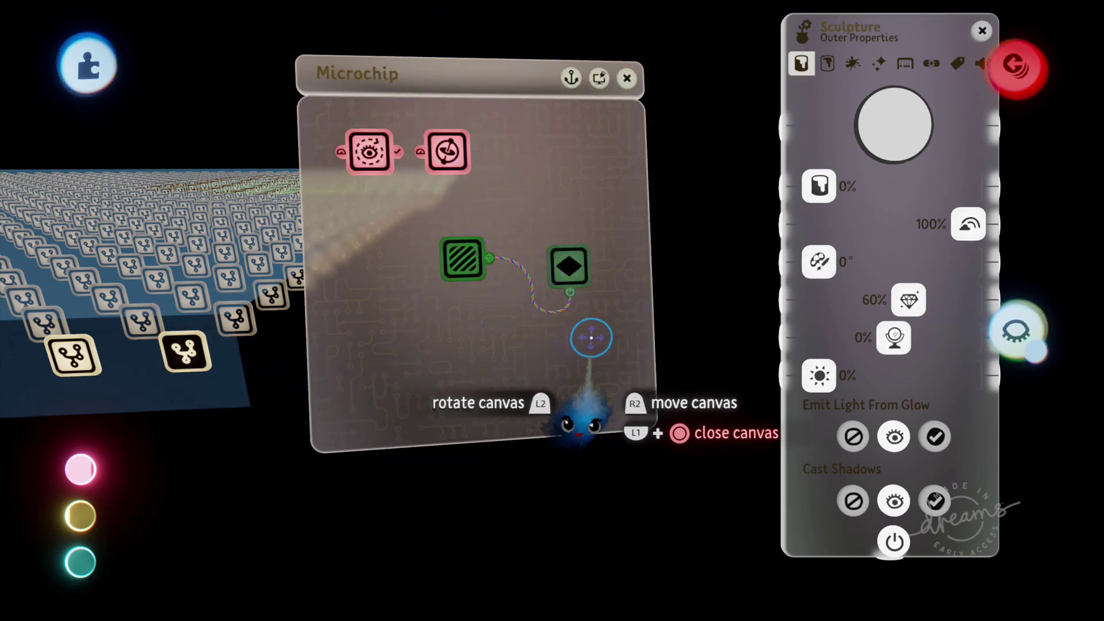
pyautogui.click(574, 268)
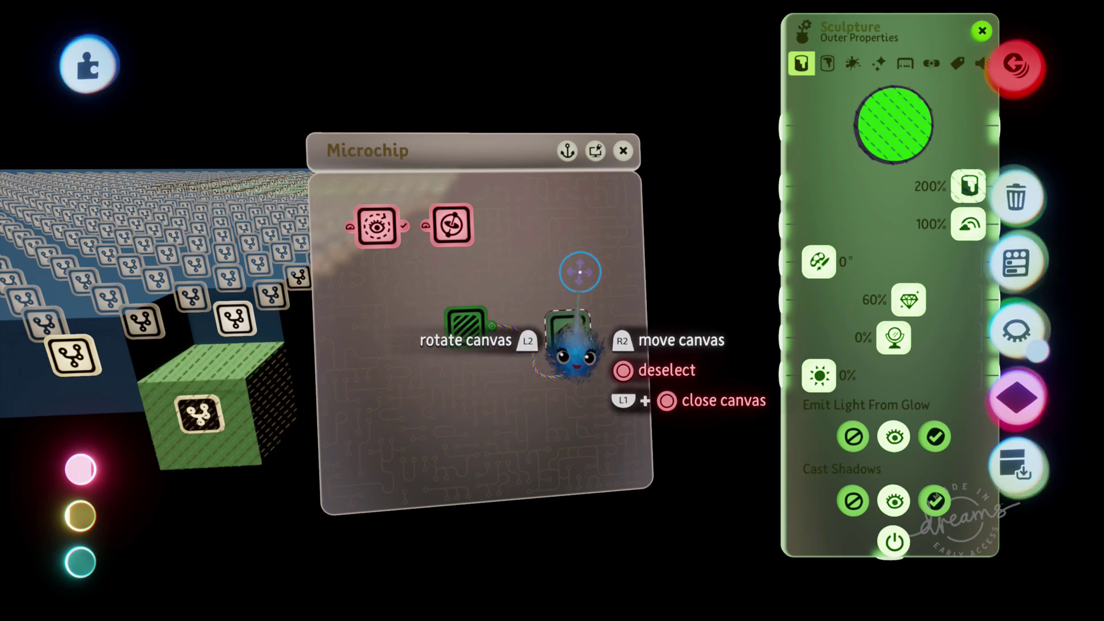
pyautogui.press('Escape')
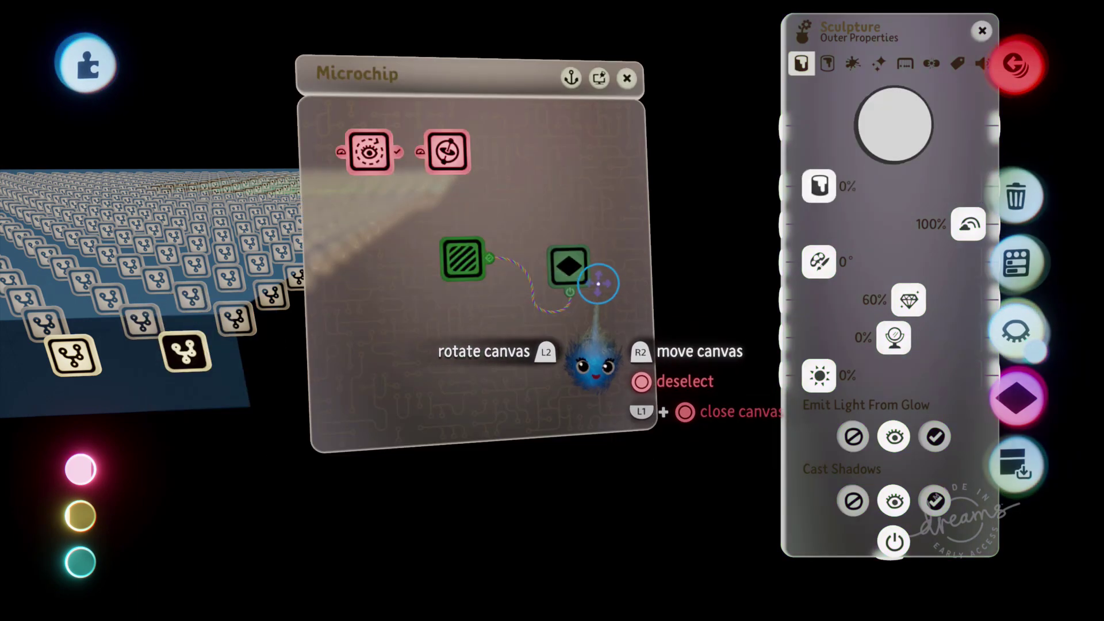
# Step: Close the corner tile's microchip and sculpture properties, and switch the visibility preview so the covering surface and ball show
pyautogui.scroll(-4, 617, 340)
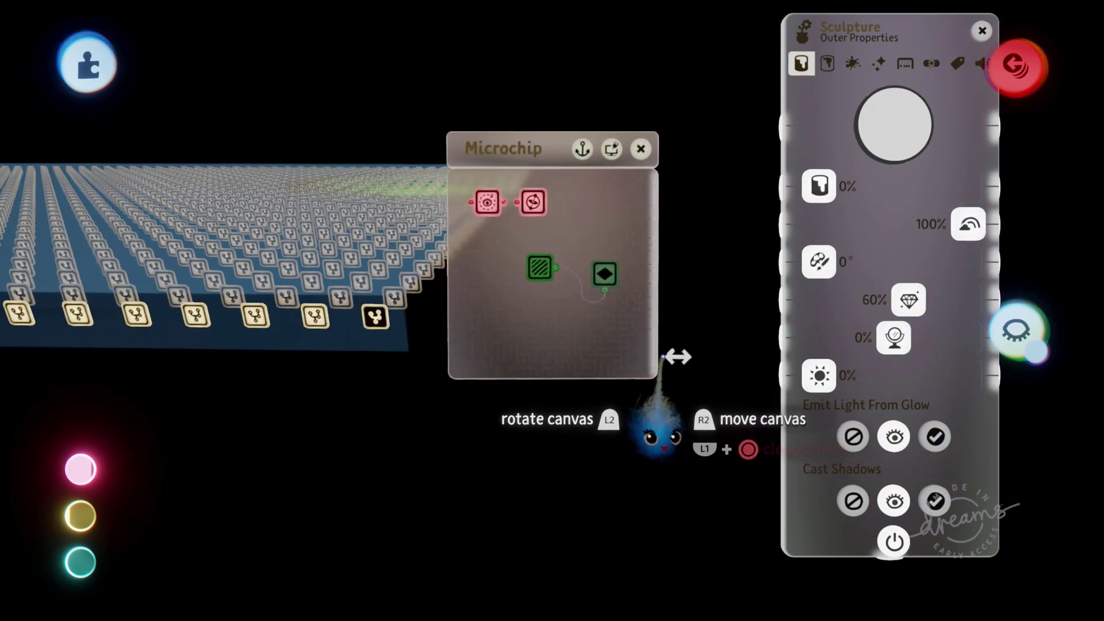
pyautogui.click(666, 136)
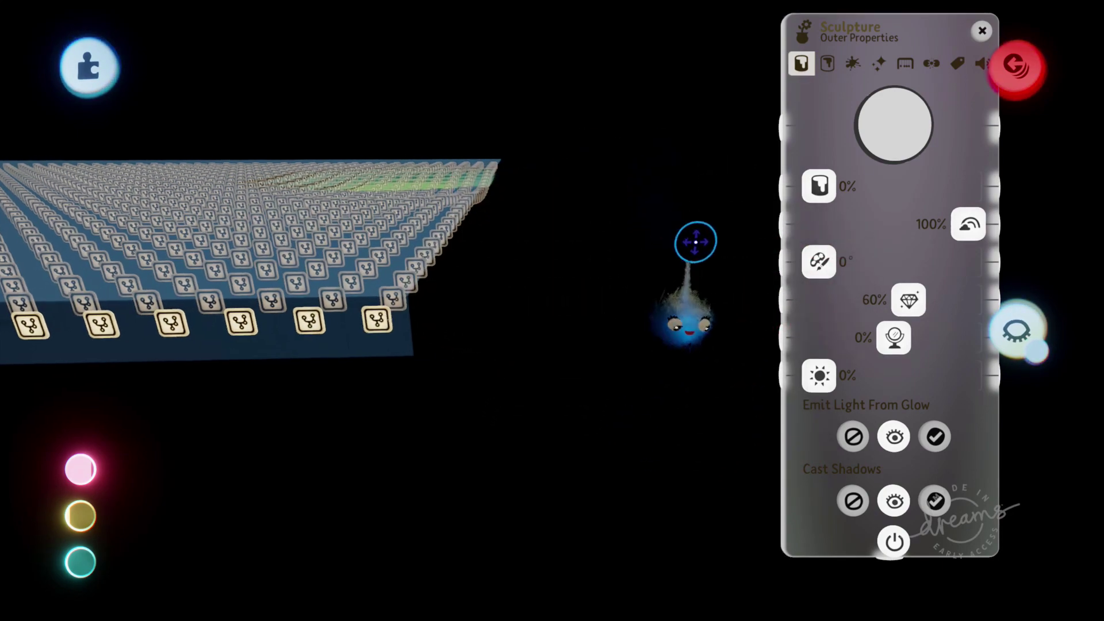
pyautogui.click(981, 31)
pyautogui.moveTo(830, 213)
pyautogui.mouseDown(button='middle')
pyautogui.moveTo(680, 303)
pyautogui.moveTo(650, 293)
pyautogui.moveTo(663, 288)
pyautogui.moveTo(702, 327)
pyautogui.moveTo(727, 305)
pyautogui.mouseUp(button='middle')
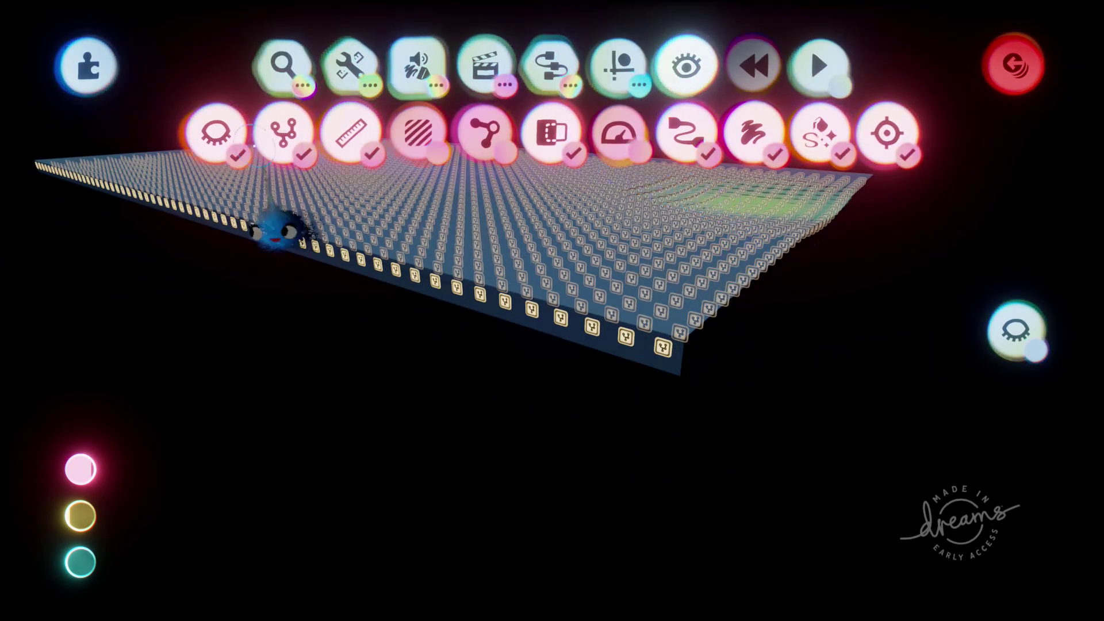
pyautogui.click(217, 134)
# Step: Open the ball's Rolling Ball Logic microchip, review its movement settings and tag, and close it
pyautogui.moveTo(537, 281); pyautogui.dragTo(547, 345, button='middle')
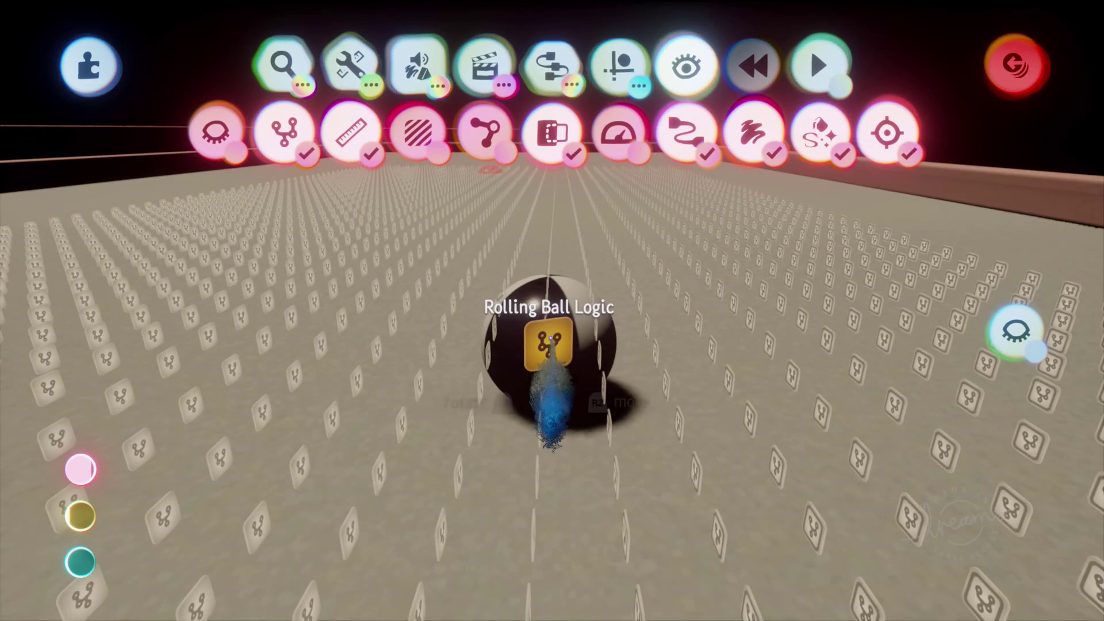
pyautogui.scroll(-3, 569, 321)
pyautogui.moveTo(694, 201); pyautogui.dragTo(696, 187)
pyautogui.scroll(-4, 703, 224)
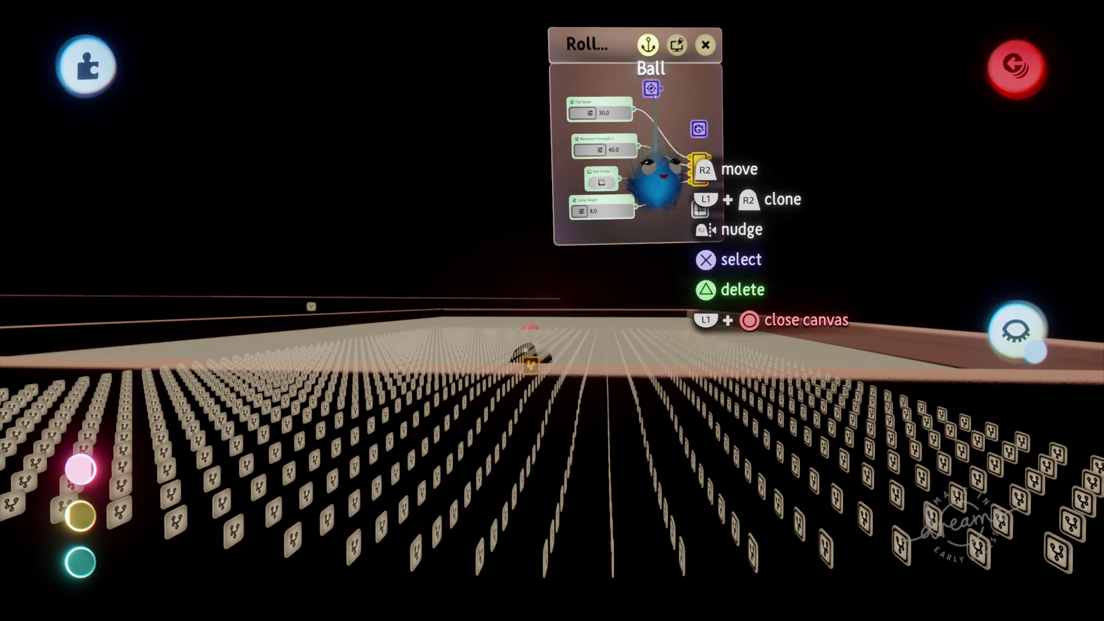
pyautogui.moveTo(664, 224)
pyautogui.mouseDown()
pyautogui.moveTo(651, 229)
pyautogui.moveTo(661, 242)
pyautogui.mouseUp()
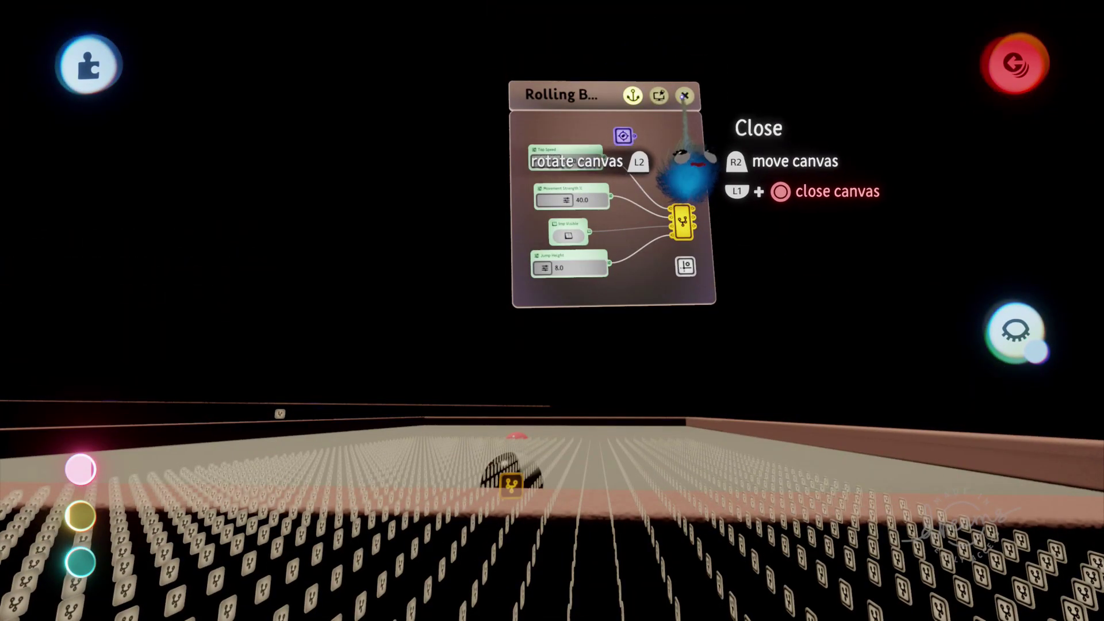
pyautogui.click(684, 96)
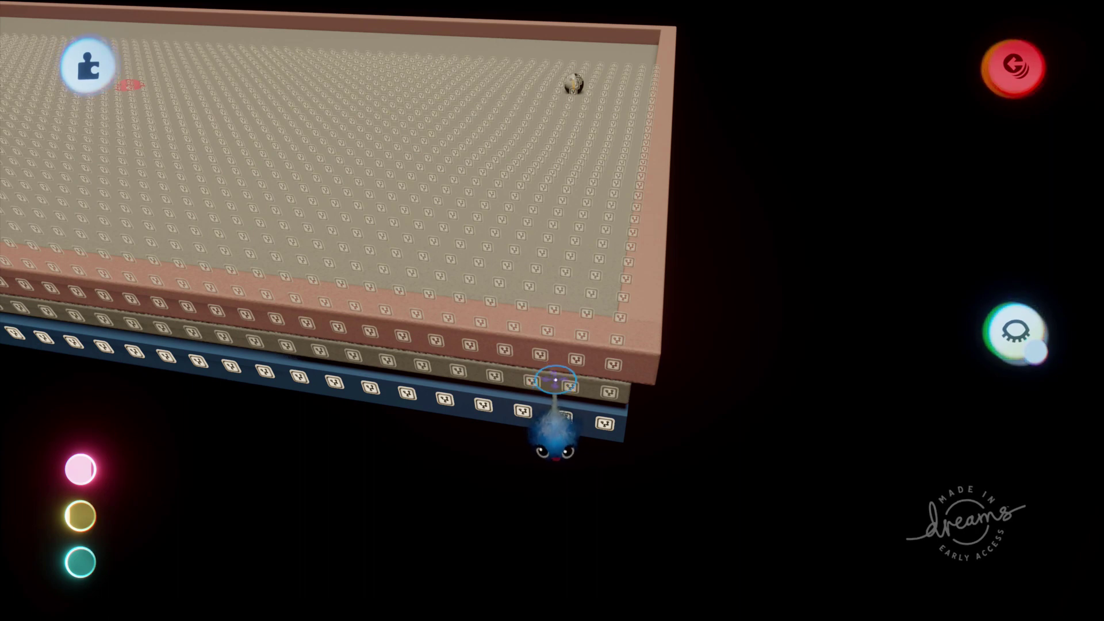
# Step: Examine the stacked tile layers from the surface's corner and the separate long bar with its attached tags
pyautogui.moveTo(557, 379); pyautogui.dragTo(620, 363, button='middle')
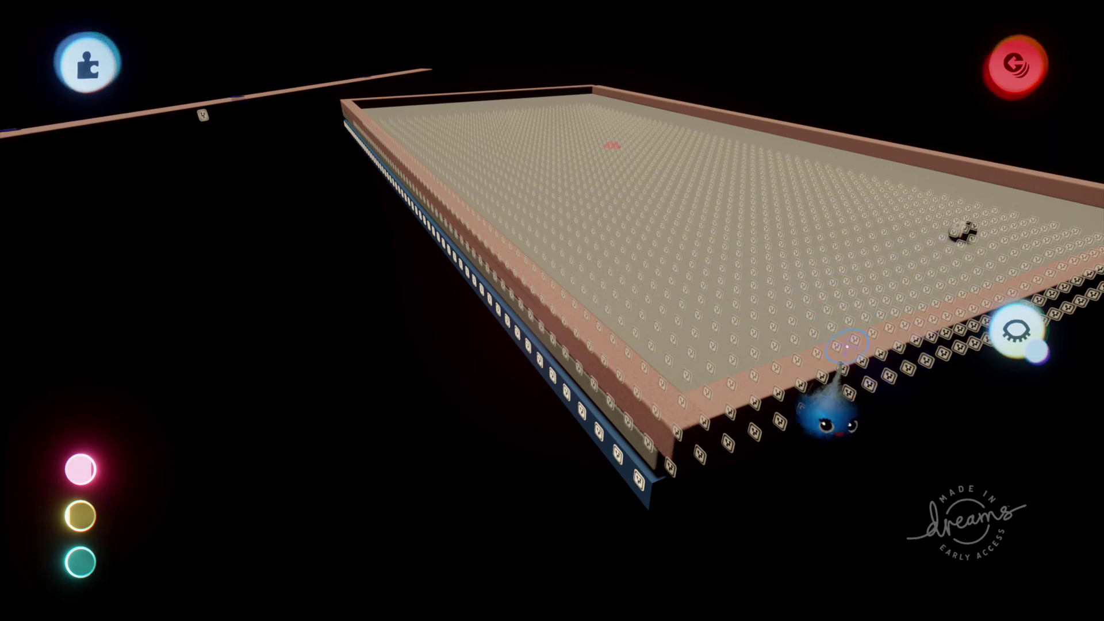
pyautogui.moveTo(843, 348); pyautogui.dragTo(638, 373, button='middle')
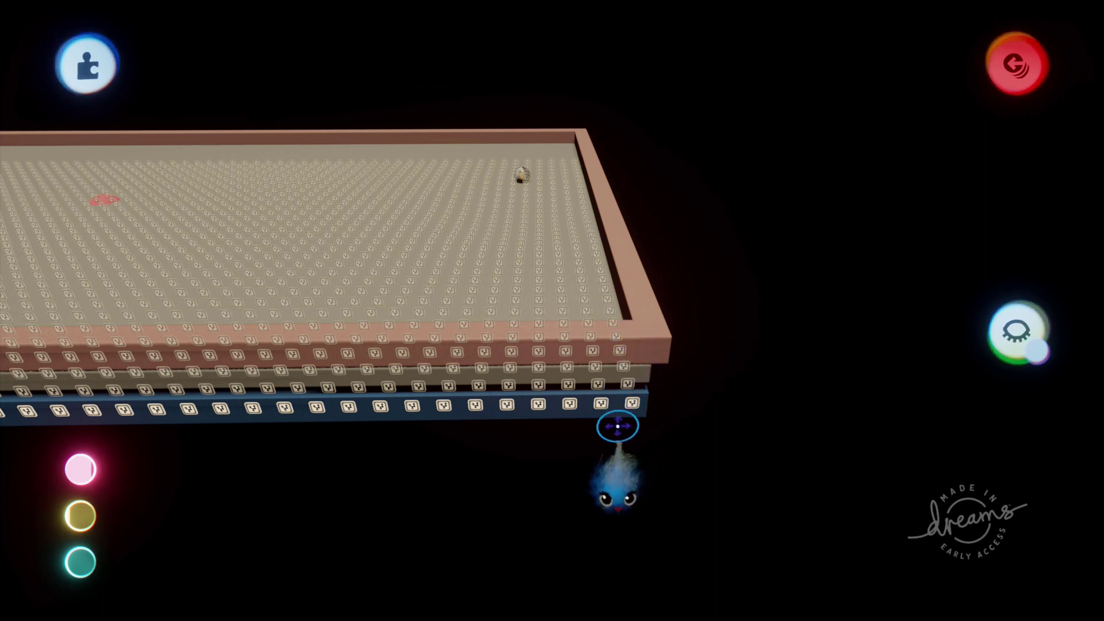
pyautogui.moveTo(597, 451); pyautogui.dragTo(624, 410, button='middle')
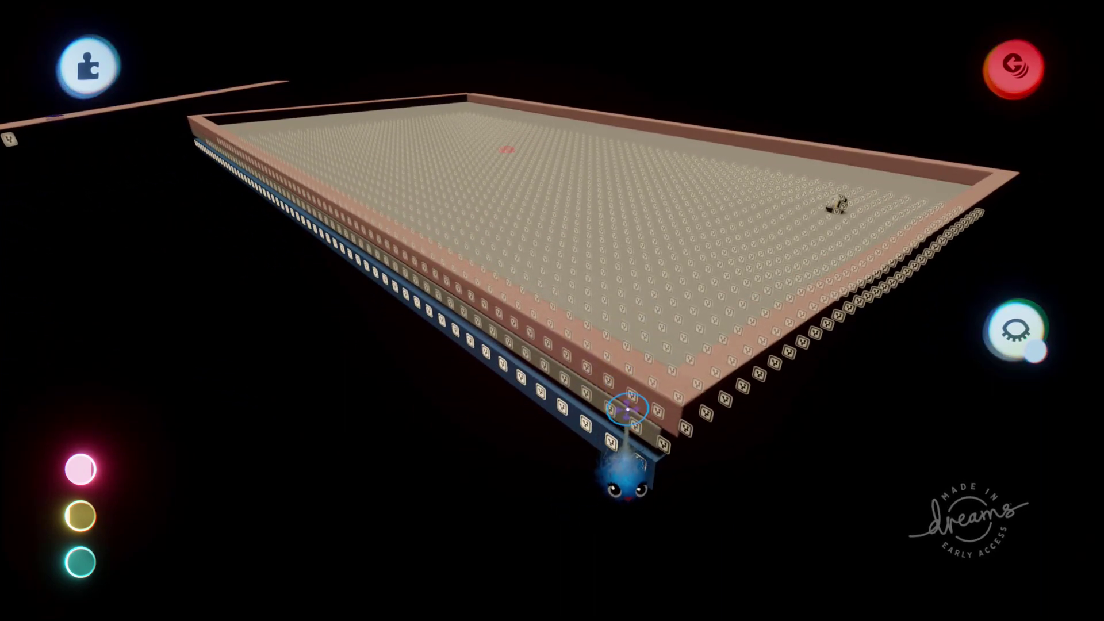
pyautogui.moveTo(631, 408); pyautogui.dragTo(596, 163, button='middle')
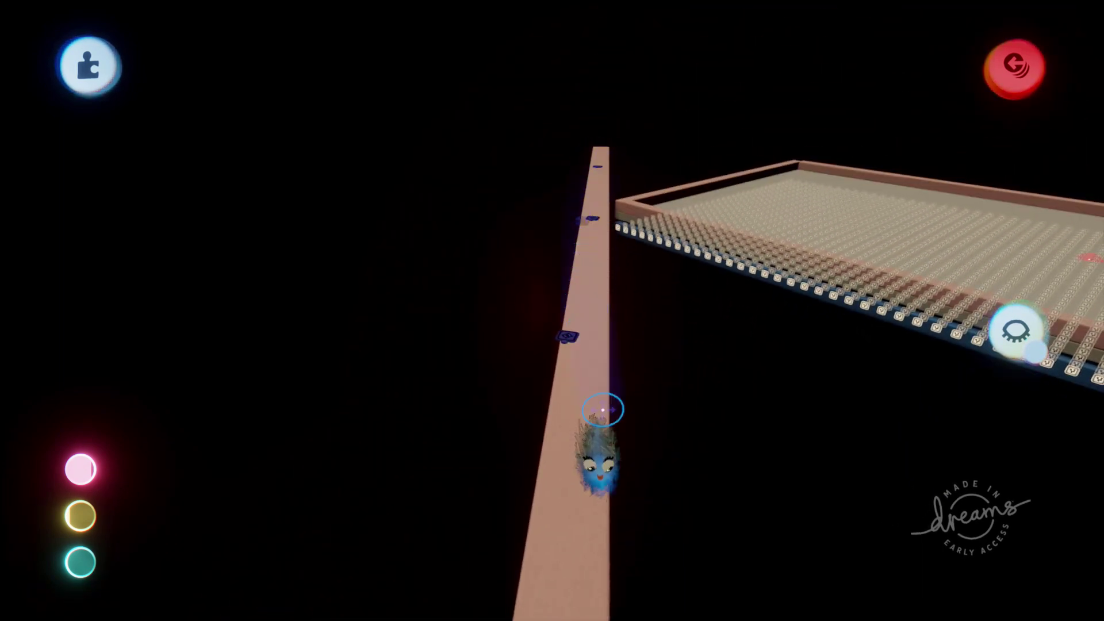
pyautogui.moveTo(612, 251); pyautogui.dragTo(742, 220, button='middle')
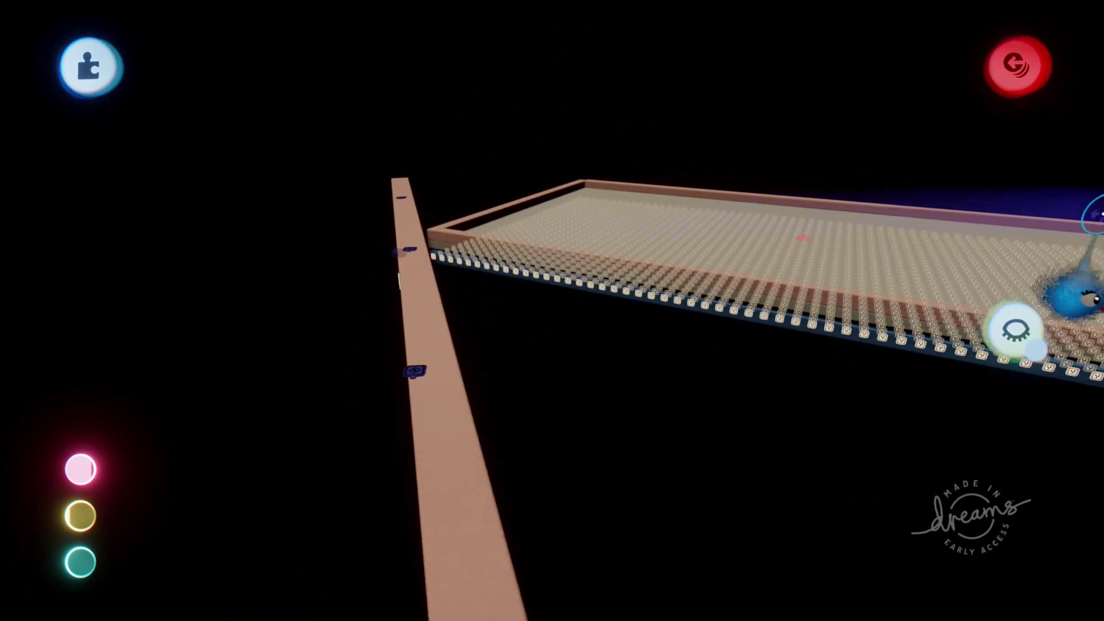
pyautogui.moveTo(1095, 210); pyautogui.dragTo(400, 392, button='middle')
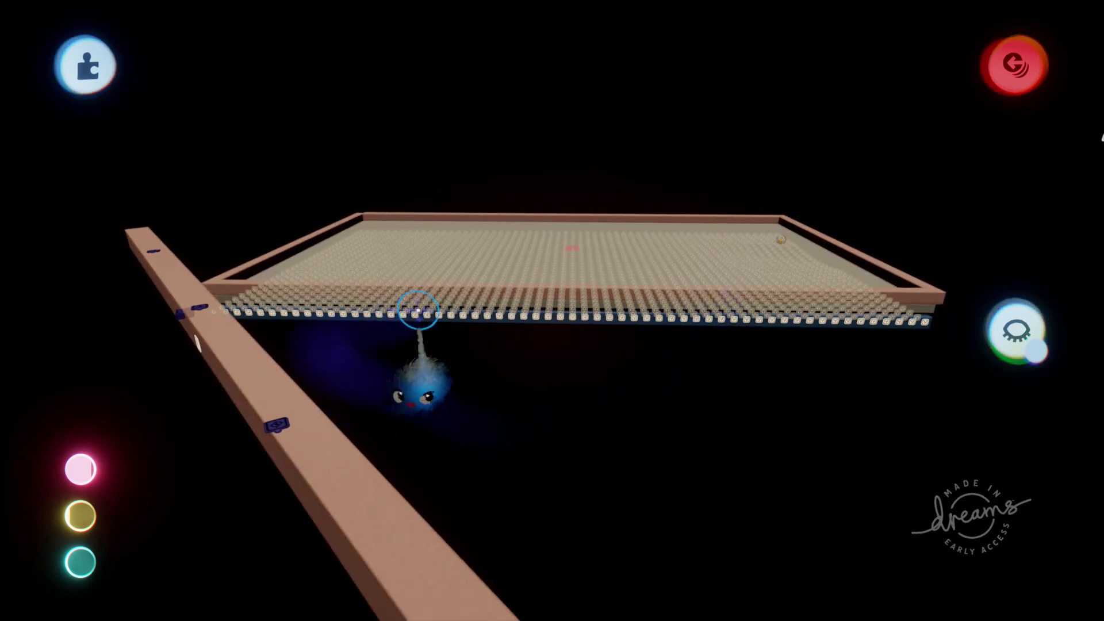
pyautogui.moveTo(779, 323); pyautogui.dragTo(602, 230, button='middle')
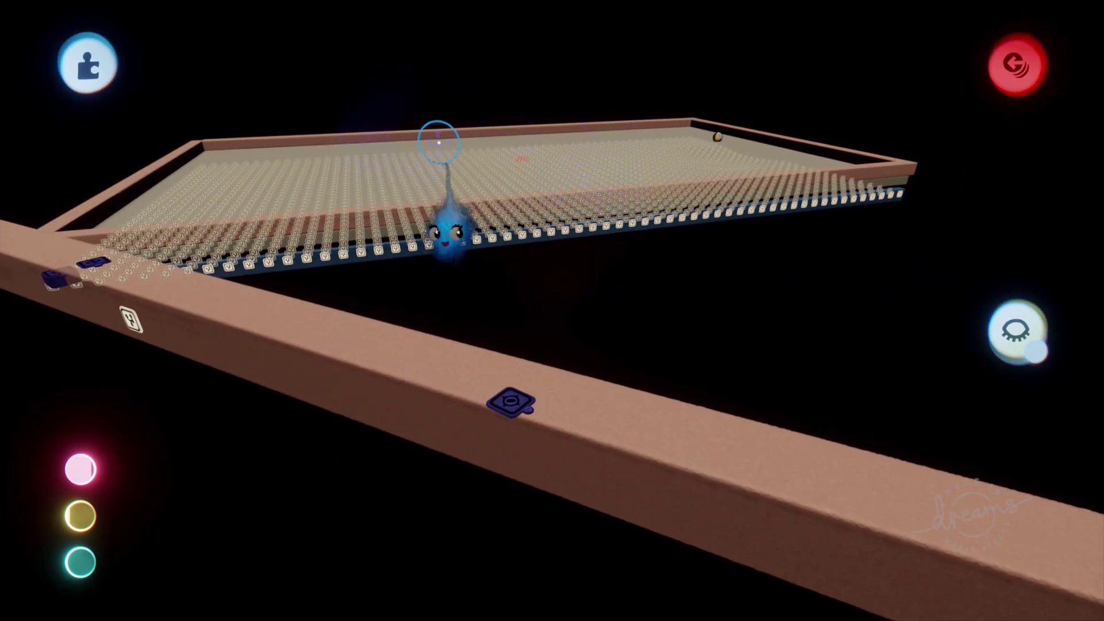
pyautogui.moveTo(284, 133); pyautogui.dragTo(481, 395, button='middle')
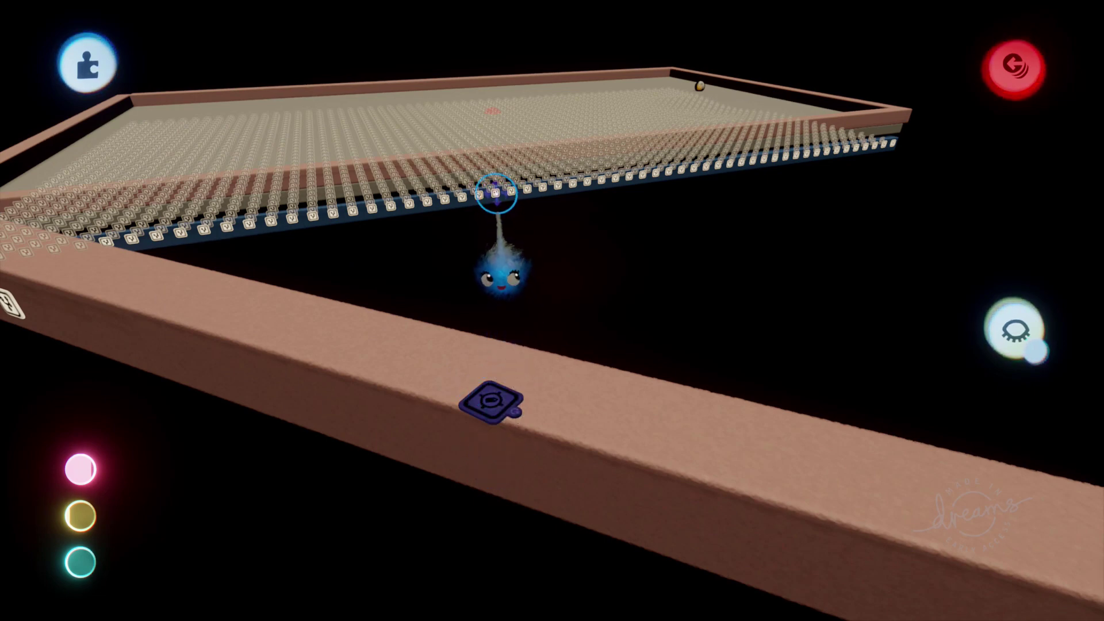
# Step: Open the corner tile's microchip on the bottom layer and examine its Trigger Zone's reach across the stacked layers
pyautogui.moveTo(496, 194); pyautogui.dragTo(581, 166, button='middle')
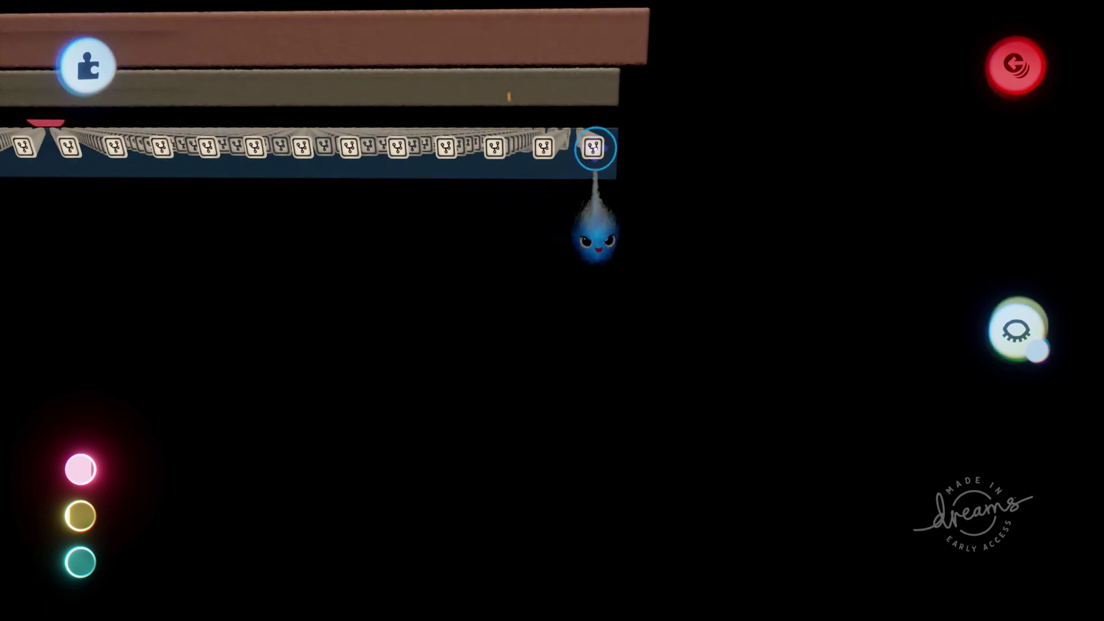
pyautogui.click(595, 149)
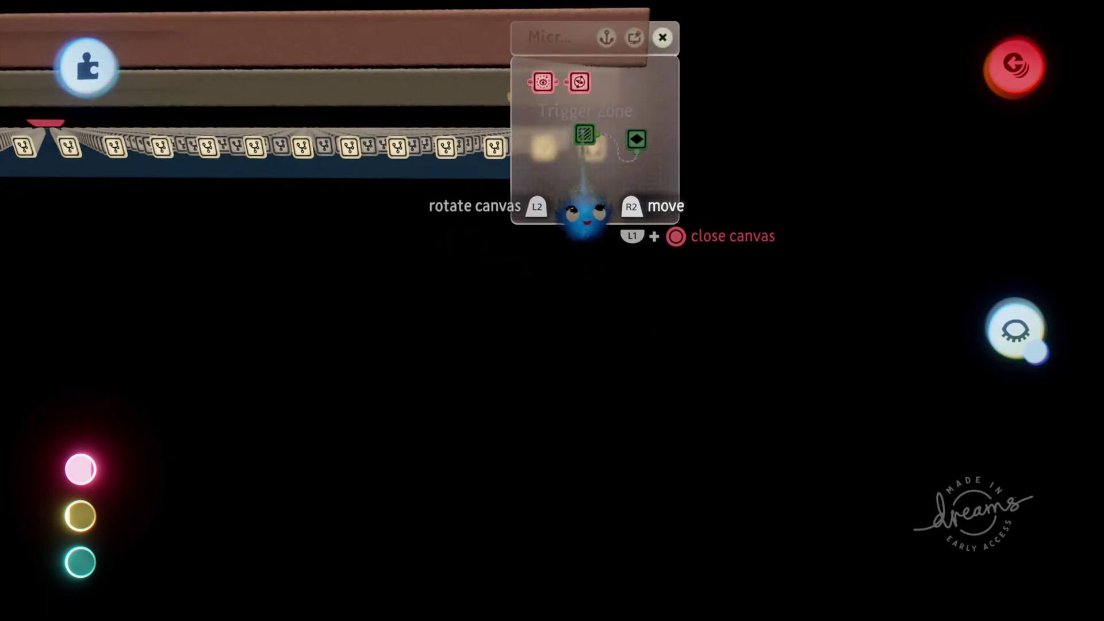
pyautogui.click(585, 136)
pyautogui.scroll(-4, 578, 224)
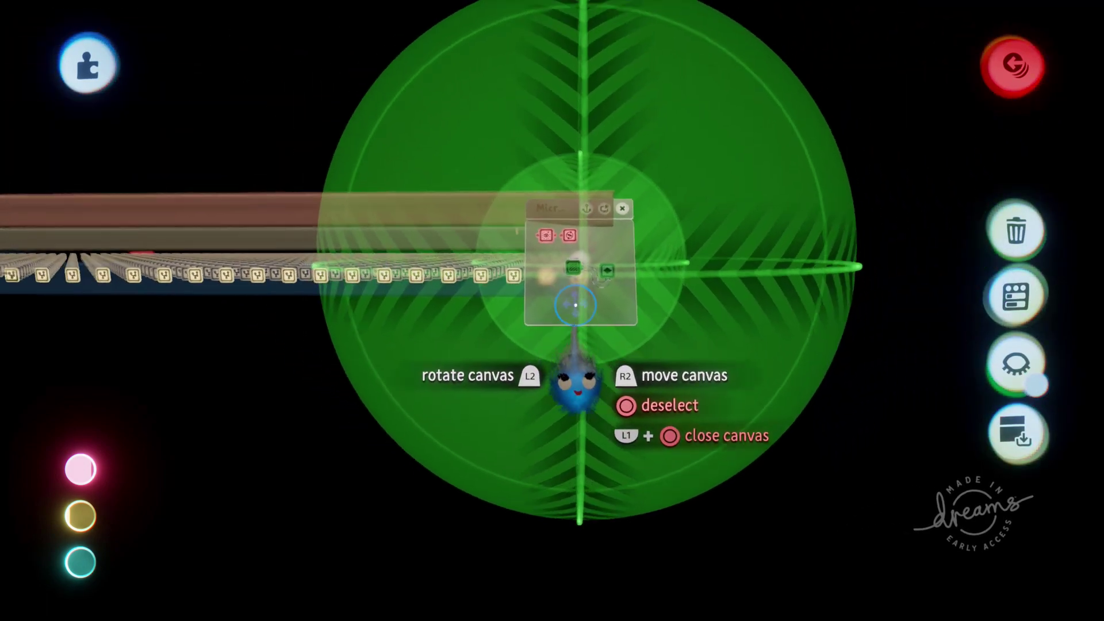
pyautogui.moveTo(579, 375); pyautogui.dragTo(520, 351, button='middle')
pyautogui.moveTo(520, 271); pyautogui.dragTo(425, 205, button='middle')
pyautogui.press('Escape')
# Step: Open the microchip attached to the long bar and review its timer and Mover logic
pyautogui.moveTo(673, 99)
pyautogui.mouseDown(button='middle')
pyautogui.moveTo(529, 209)
pyautogui.moveTo(492, 217)
pyautogui.moveTo(520, 222)
pyautogui.moveTo(477, 199)
pyautogui.moveTo(446, 212)
pyautogui.moveTo(490, 247)
pyautogui.moveTo(525, 245)
pyautogui.moveTo(546, 202)
pyautogui.moveTo(522, 165)
pyautogui.moveTo(544, 137)
pyautogui.moveTo(585, 135)
pyautogui.mouseUp(button='middle')
pyautogui.click(594, 138)
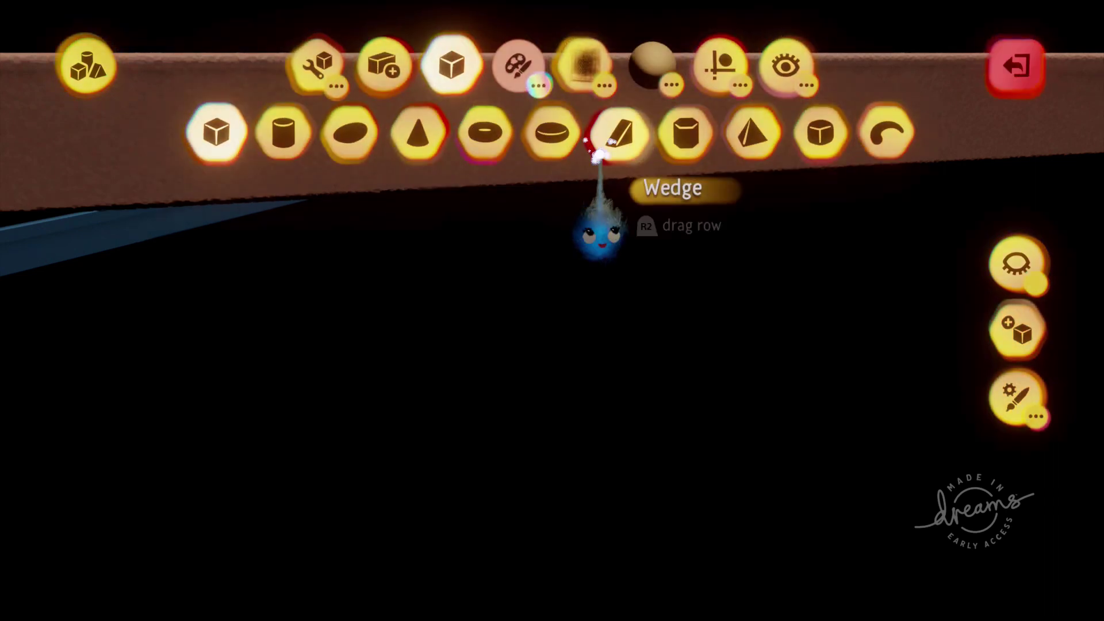
pyautogui.press('Escape')
pyautogui.click(598, 127)
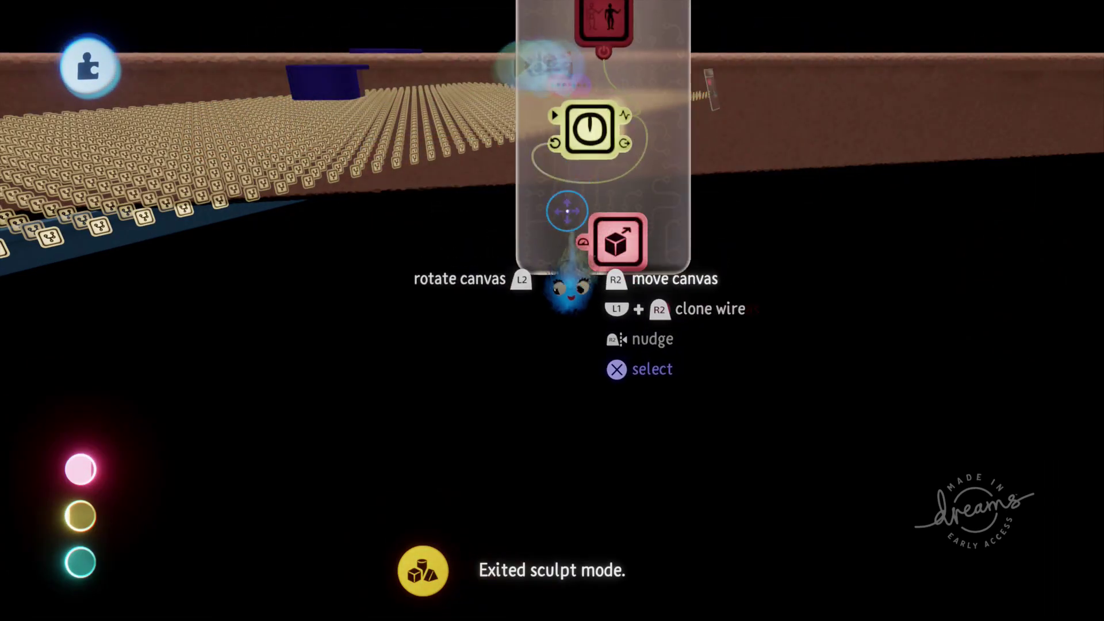
pyautogui.moveTo(564, 217); pyautogui.dragTo(549, 271, button='middle')
# Step: Open the Mover's properties in the bar's microchip and examine its direction axes relative to the tiled surface
pyautogui.moveTo(537, 338)
pyautogui.mouseDown()
pyautogui.moveTo(598, 291)
pyautogui.moveTo(695, 338)
pyautogui.moveTo(661, 322)
pyautogui.mouseUp()
pyautogui.moveTo(663, 244)
pyautogui.mouseDown(button='middle')
pyautogui.moveTo(658, 261)
pyautogui.moveTo(645, 224)
pyautogui.moveTo(603, 287)
pyautogui.moveTo(640, 216)
pyautogui.moveTo(626, 188)
pyautogui.moveTo(599, 185)
pyautogui.moveTo(600, 282)
pyautogui.moveTo(598, 261)
pyautogui.mouseUp(button='middle')
pyautogui.click(628, 231)
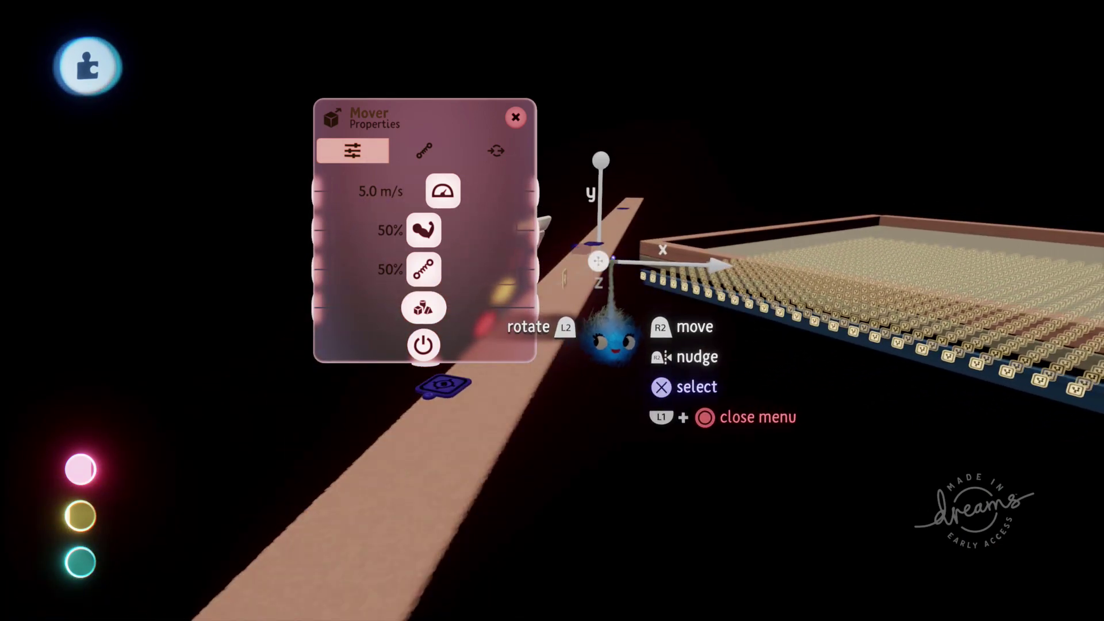
pyautogui.moveTo(795, 259); pyautogui.dragTo(874, 257, button='middle')
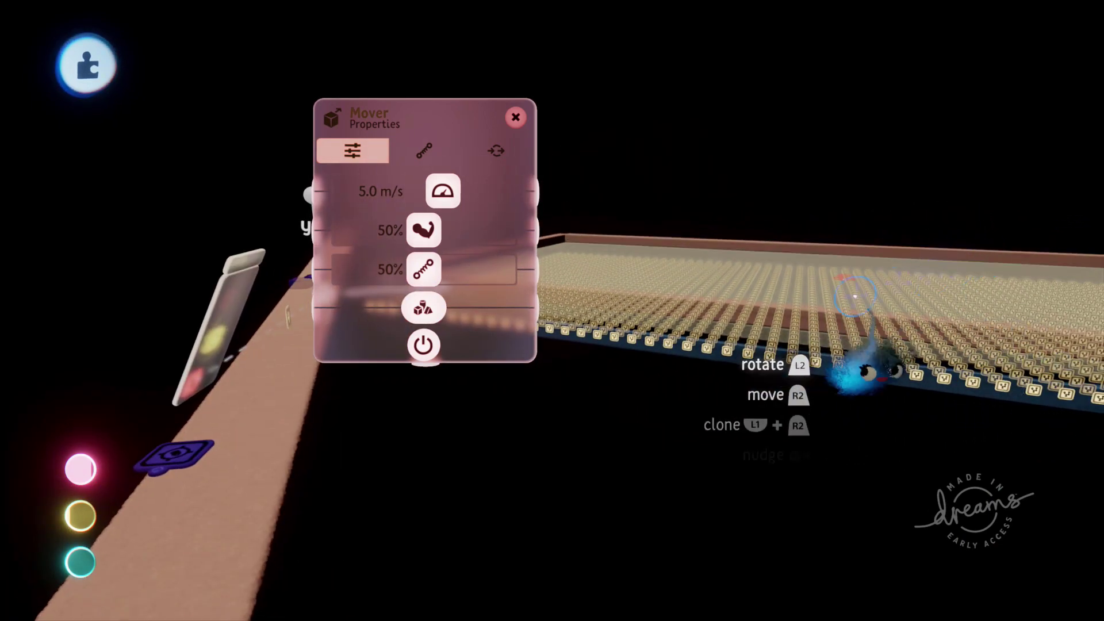
# Step: Check the Mover's direction axes from several angles along the long bar, and close the Mover's properties
pyautogui.moveTo(837, 296); pyautogui.dragTo(433, 264, button='middle')
pyautogui.moveTo(445, 361); pyautogui.dragTo(440, 324, button='middle')
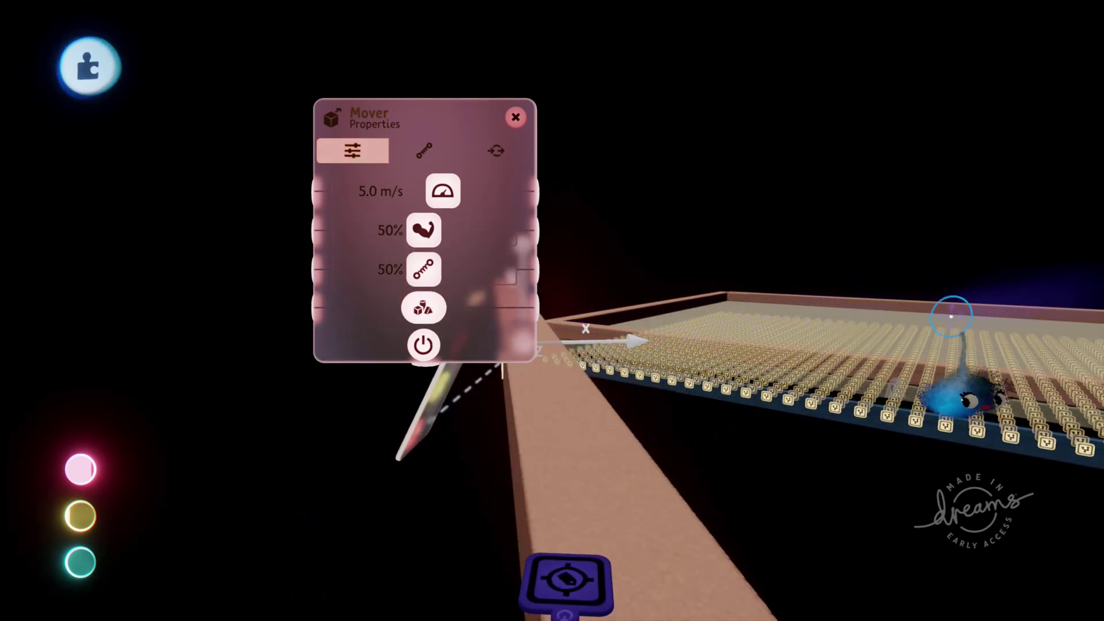
pyautogui.moveTo(914, 314); pyautogui.dragTo(518, 161, button='middle')
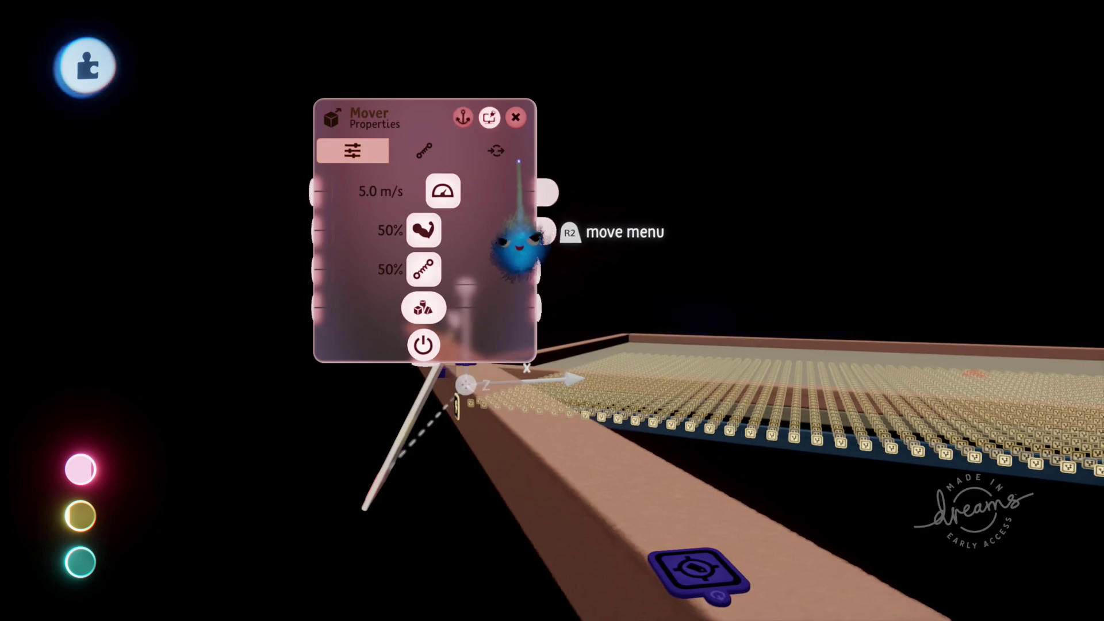
pyautogui.click(515, 118)
pyautogui.moveTo(516, 117); pyautogui.dragTo(533, 288, button='middle')
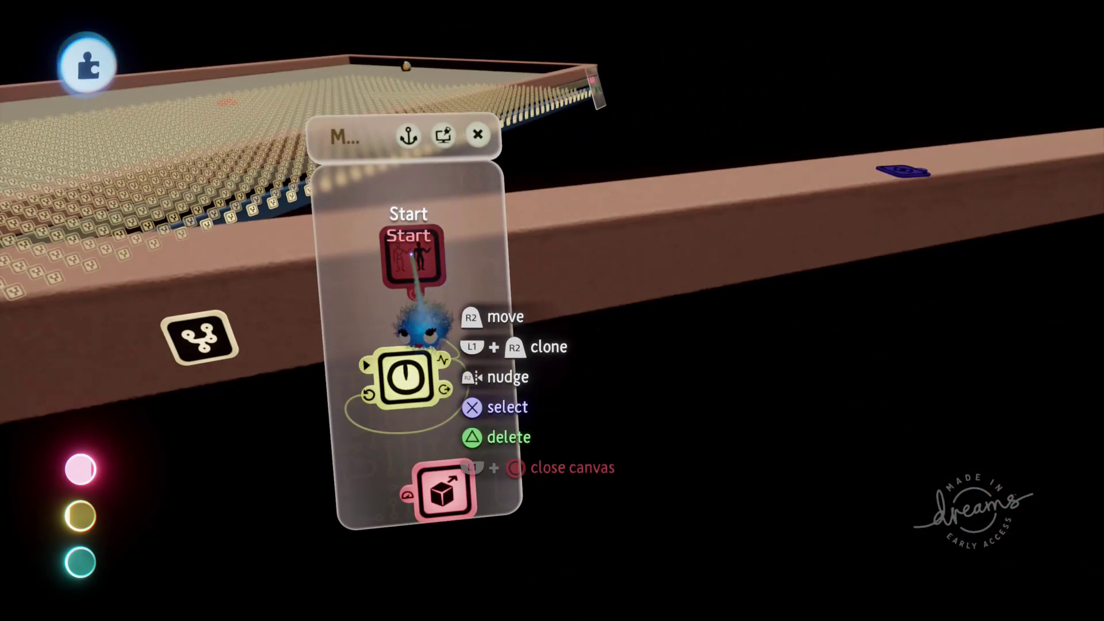
# Step: Check the target time of the Timer in the bar's microchip, close its properties, and examine the tags attached along the bar
pyautogui.moveTo(414, 328); pyautogui.dragTo(495, 359, button='middle')
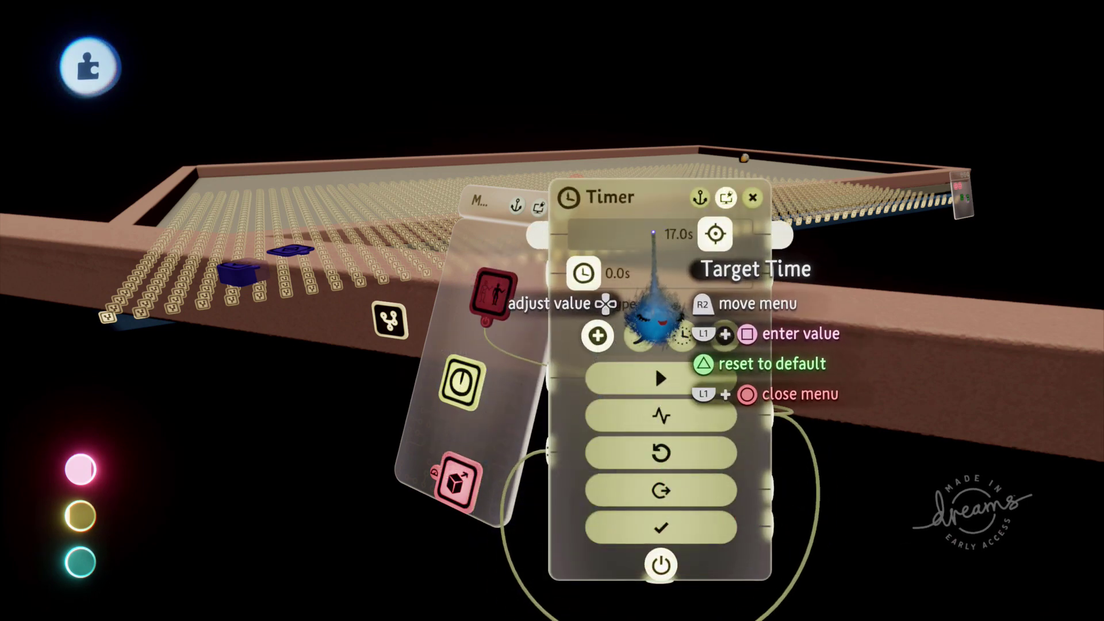
pyautogui.click(751, 198)
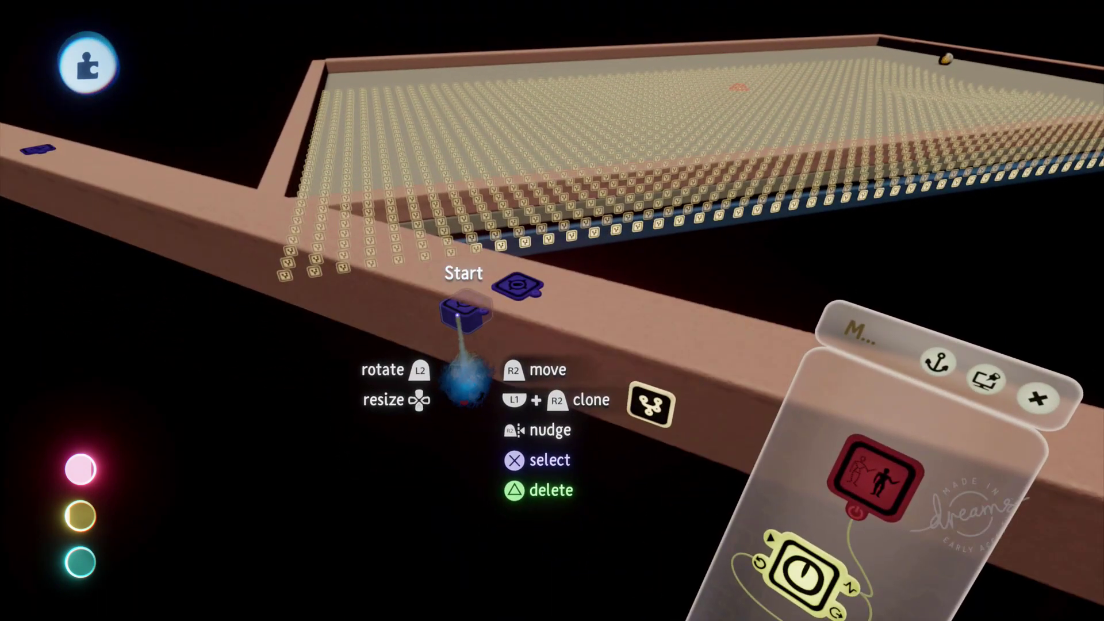
pyautogui.moveTo(562, 330)
pyautogui.mouseDown()
pyautogui.moveTo(660, 156)
pyautogui.moveTo(672, 101)
pyautogui.moveTo(653, 65)
pyautogui.moveTo(558, 334)
pyautogui.moveTo(527, 354)
pyautogui.mouseUp()
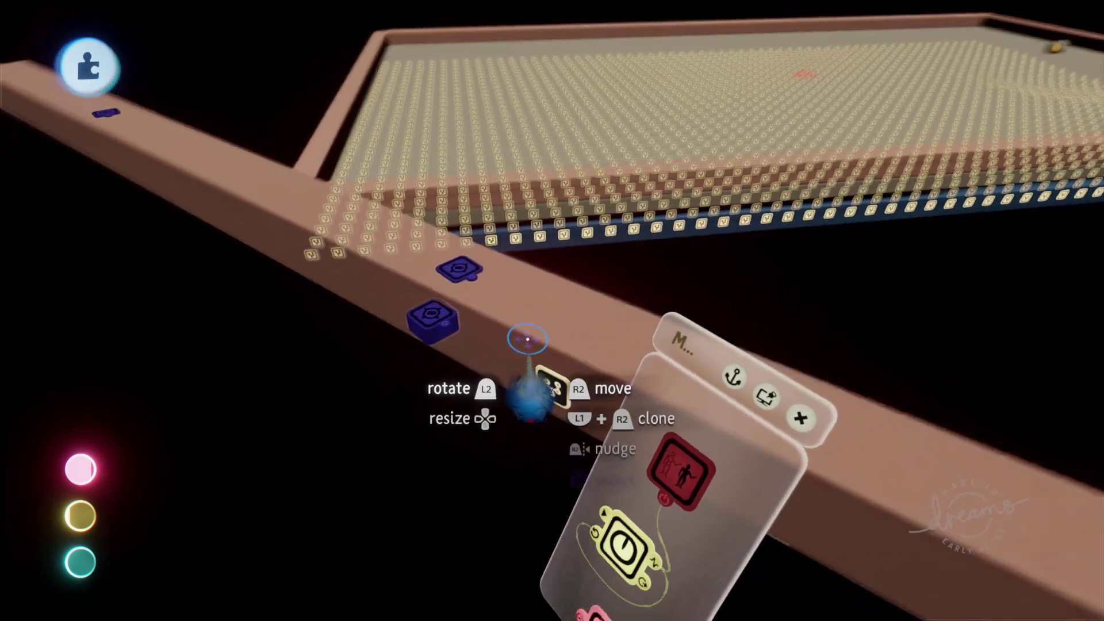
pyautogui.moveTo(527, 339); pyautogui.dragTo(571, 357, button='middle')
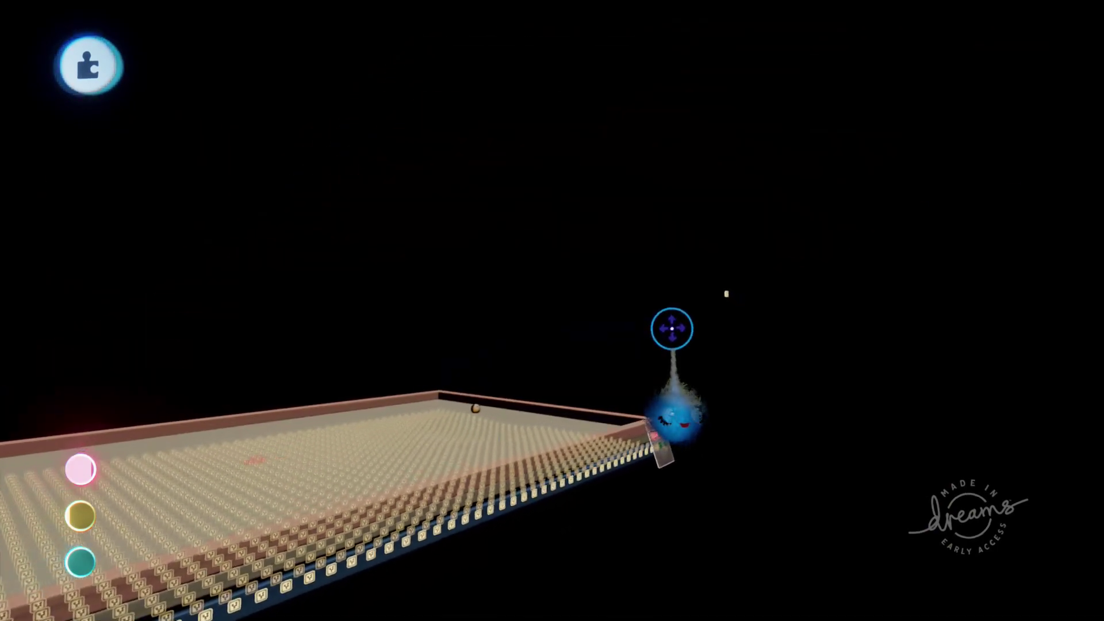
# Step: Open the separate microchip floating above the tiled surface and bring its canvas close enough to read
pyautogui.moveTo(671, 327); pyautogui.dragTo(700, 305, button='middle')
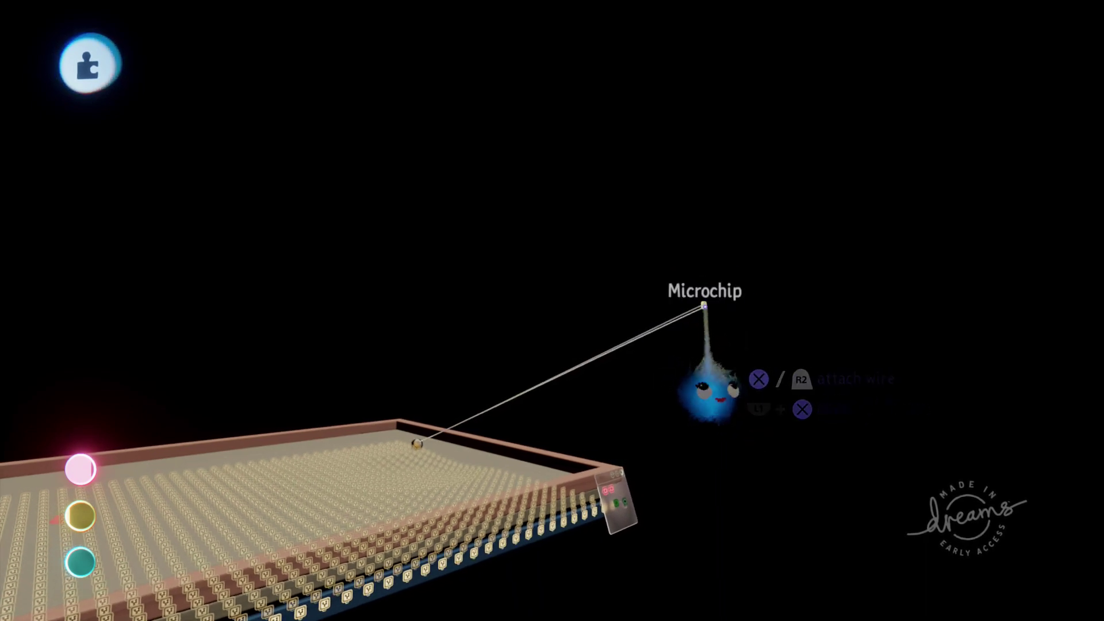
pyautogui.moveTo(703, 299); pyautogui.dragTo(745, 337, button='middle')
pyautogui.click(782, 336)
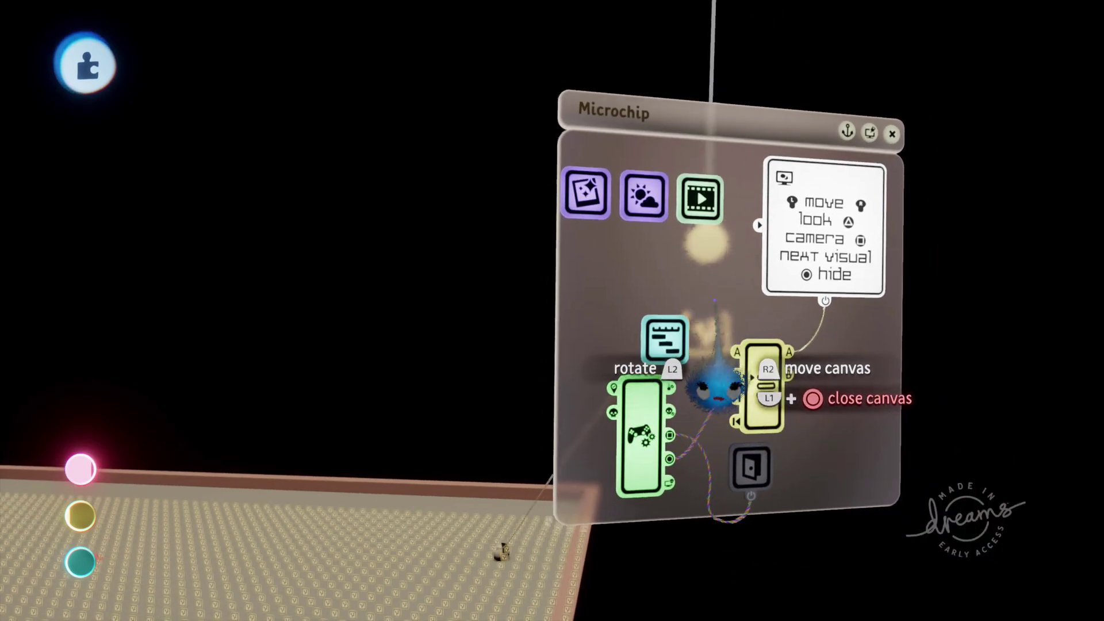
pyautogui.moveTo(714, 300); pyautogui.dragTo(786, 330)
pyautogui.scroll(-3, 761, 337)
pyautogui.scroll(3, 747, 425)
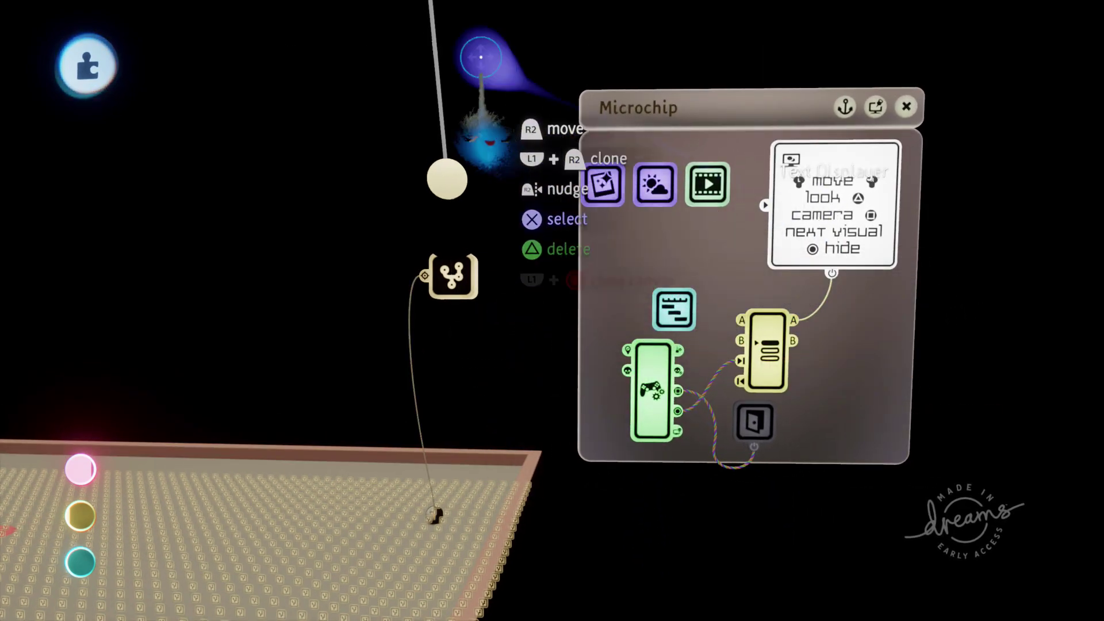
# Step: Unplug the Text Displayer's power wire to preview its control hints, reconnect it, and examine the Selector and Doorway
pyautogui.click(832, 272)
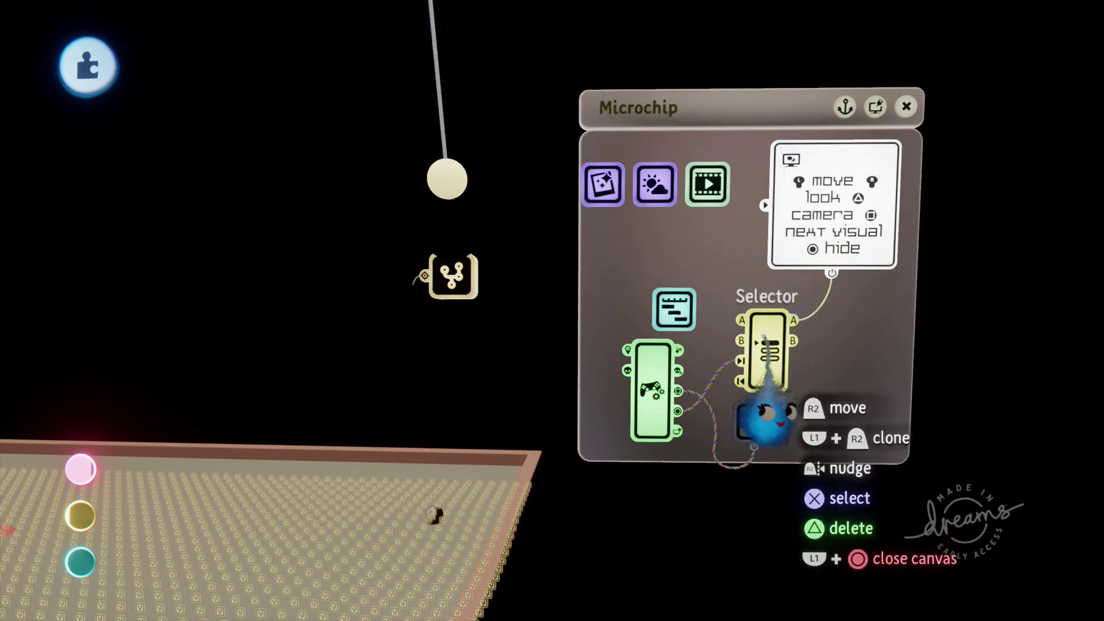
pyautogui.click(752, 448)
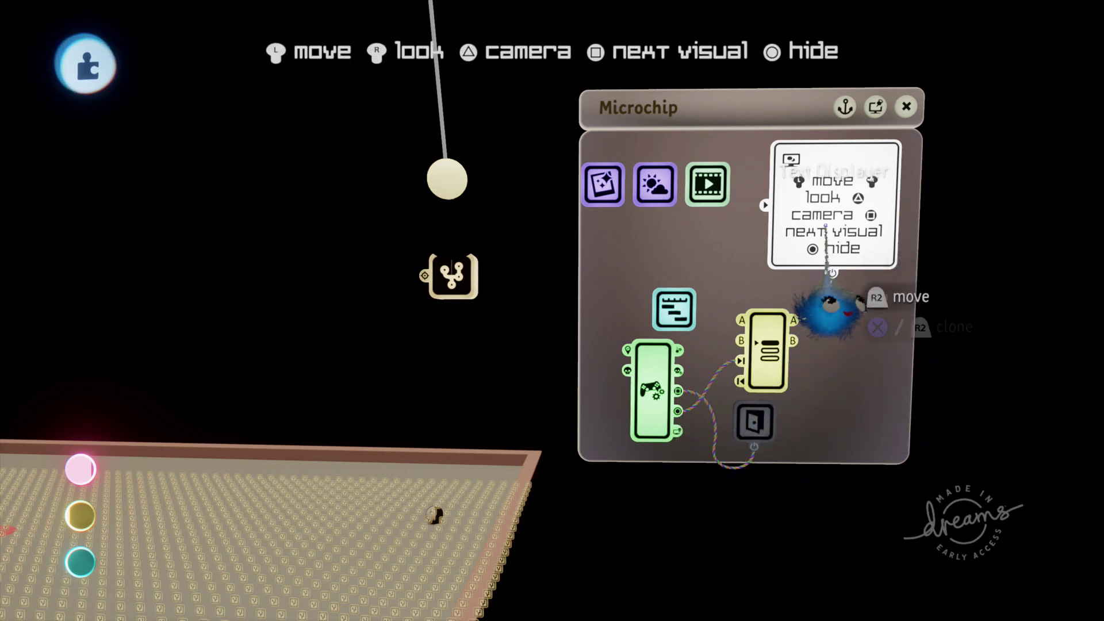
pyautogui.click(832, 279)
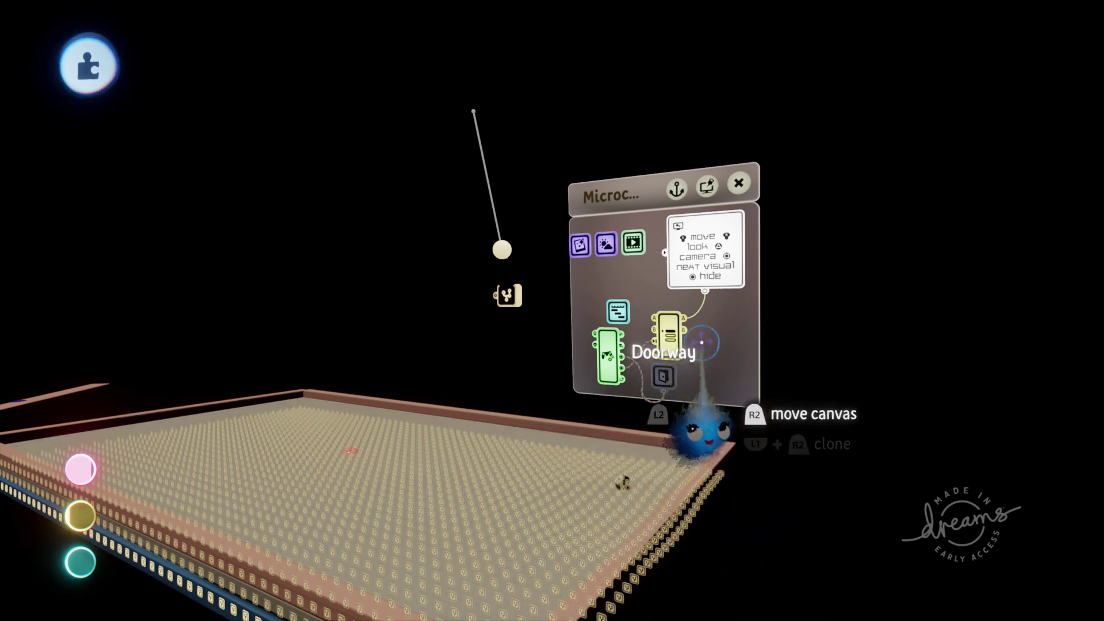
pyautogui.moveTo(808, 452); pyautogui.dragTo(776, 414, button='middle')
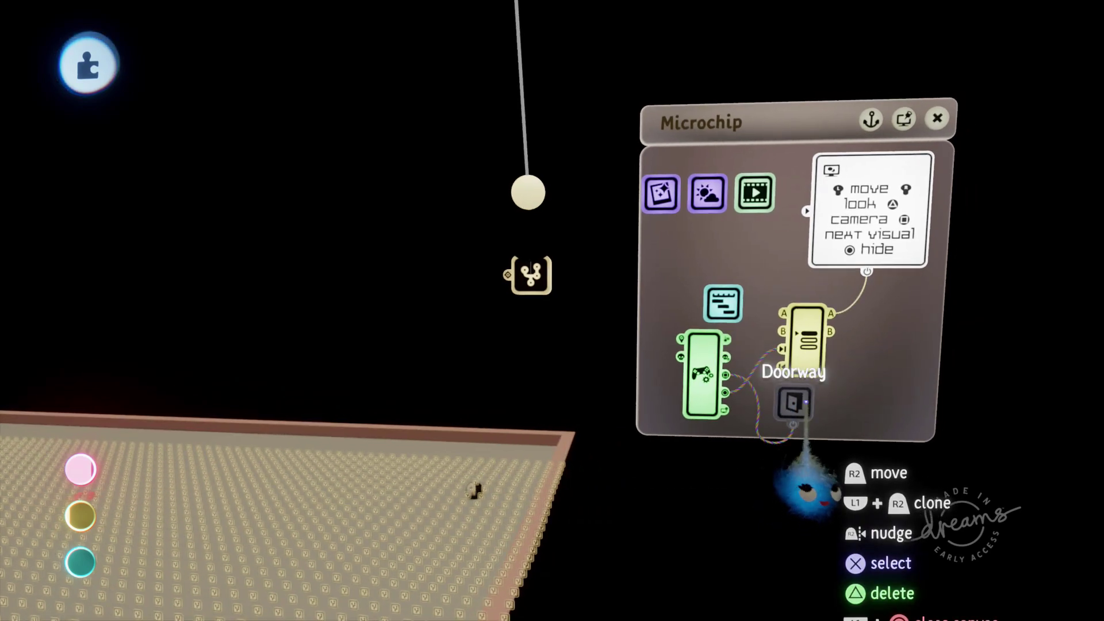
# Step: Reposition the Contemplative Wave - Guildford Mix music gadget higher above the controller sensor inside the microchip
pyautogui.scroll(3, 805, 397)
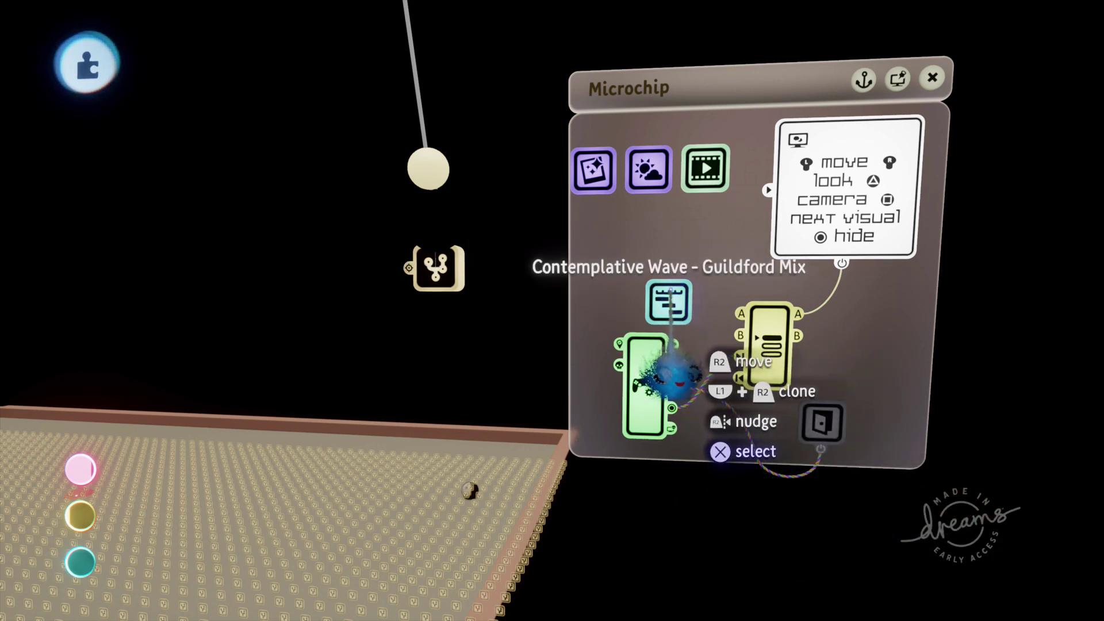
pyautogui.moveTo(678, 377); pyautogui.dragTo(681, 309)
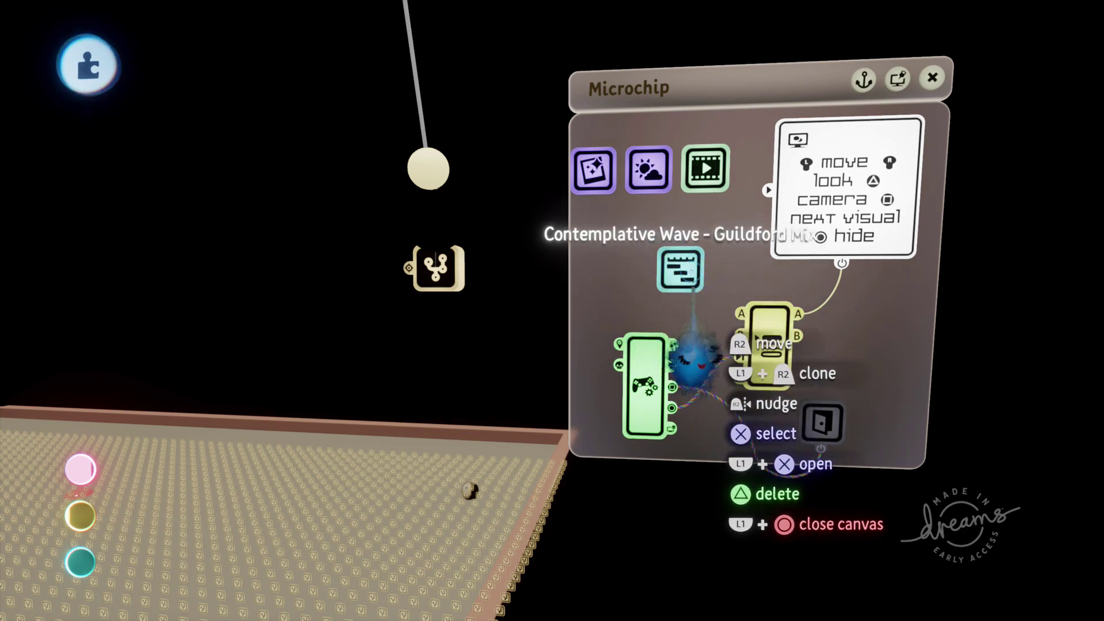
pyautogui.scroll(-3, 693, 279)
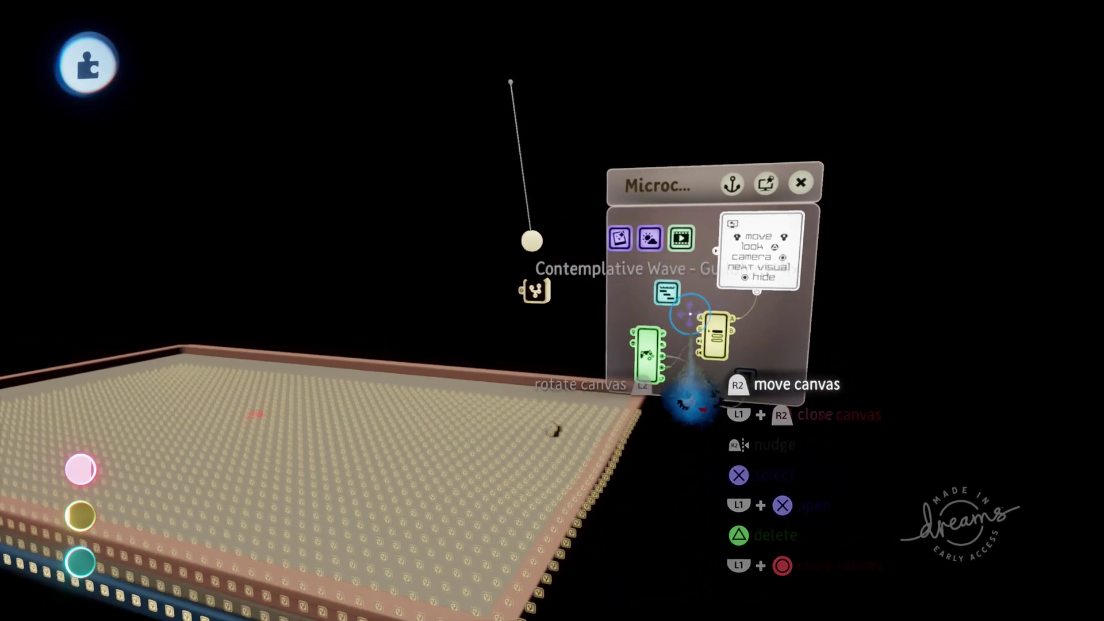
pyautogui.moveTo(637, 341); pyautogui.dragTo(639, 278)
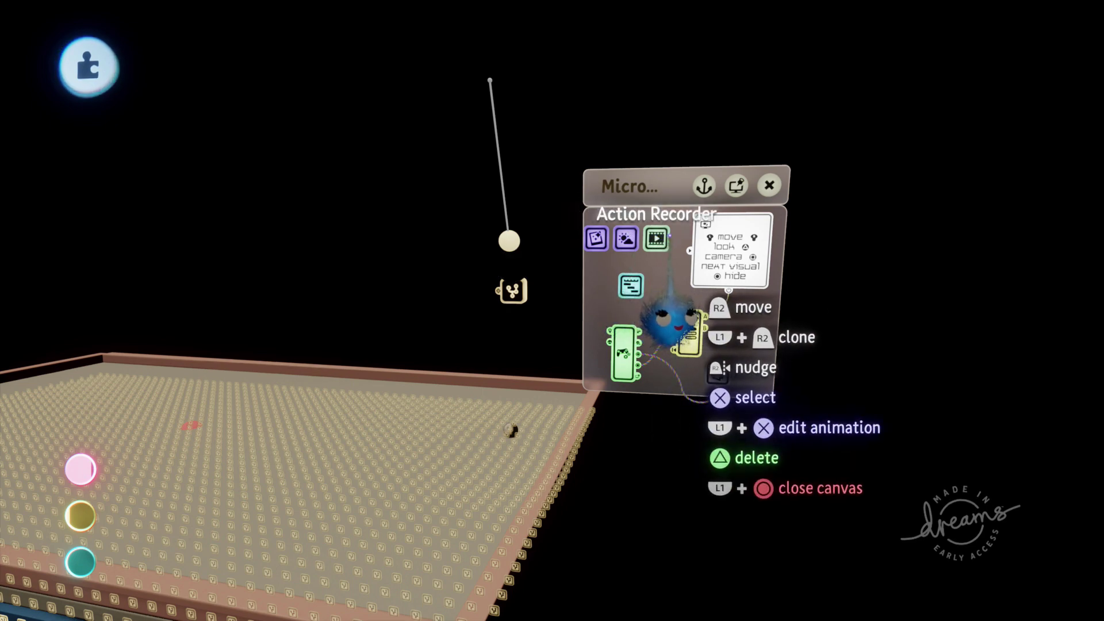
# Step: Examine how the Action Recorder animates the Grade & Effects gadget's hue during playback, and close the settings and the microchip
pyautogui.moveTo(843, 389); pyautogui.dragTo(729, 233)
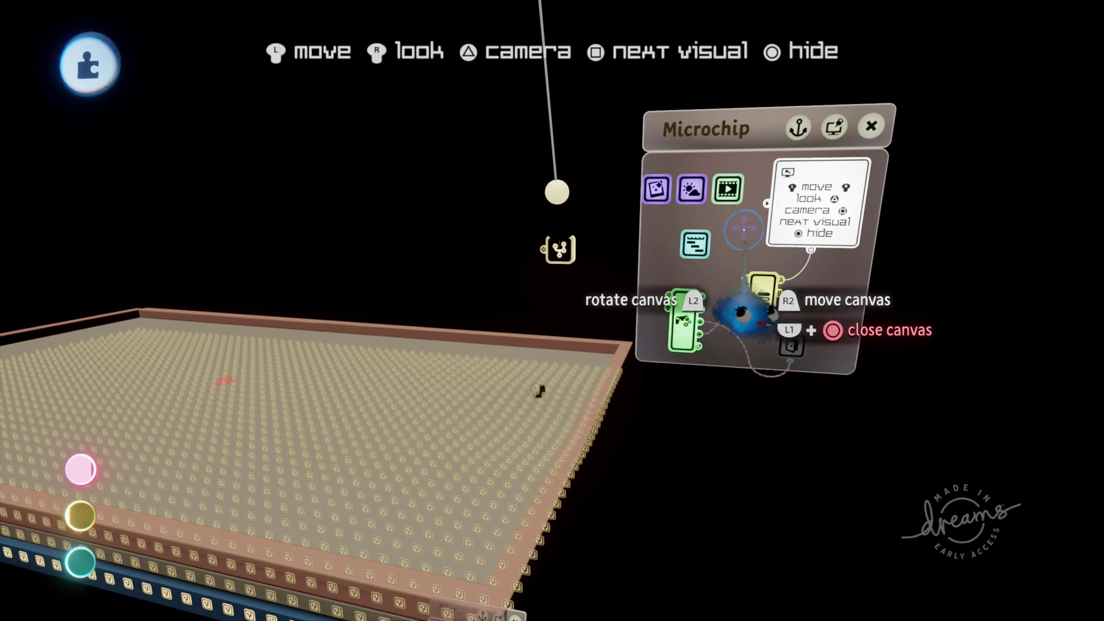
pyautogui.click(737, 189)
pyautogui.moveTo(786, 265); pyautogui.dragTo(661, 288, button='middle')
pyautogui.click(656, 299)
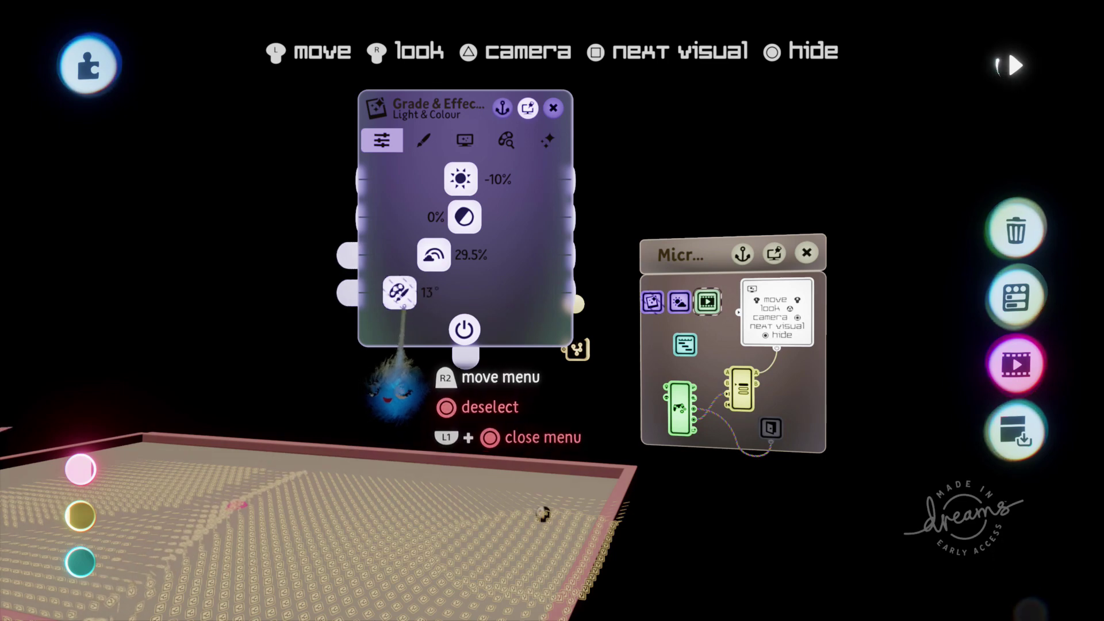
pyautogui.click(407, 384)
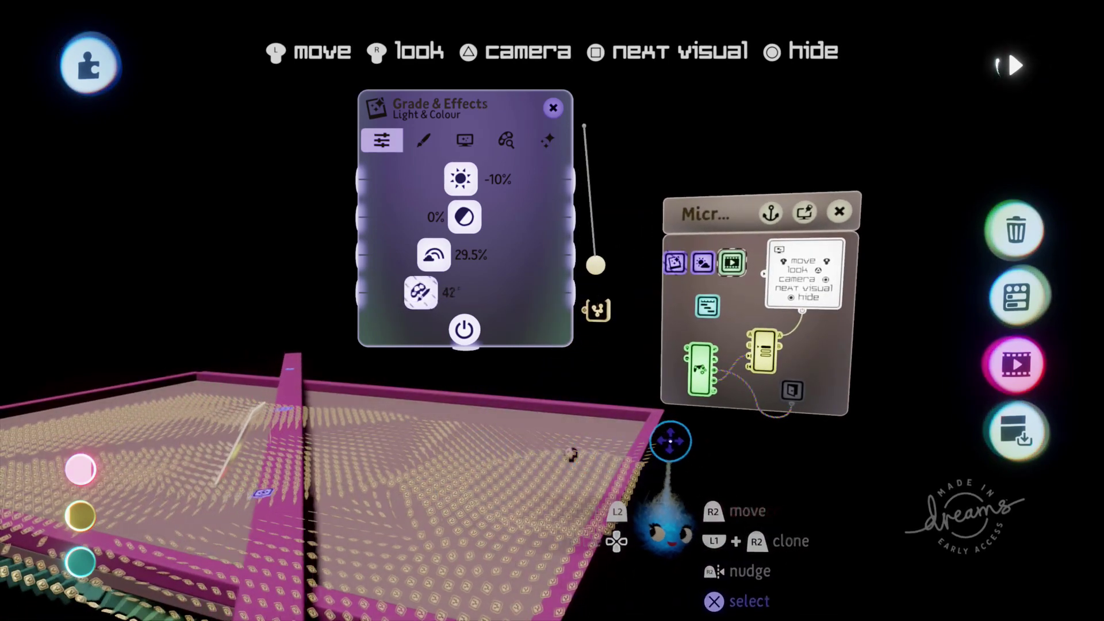
pyautogui.click(674, 442)
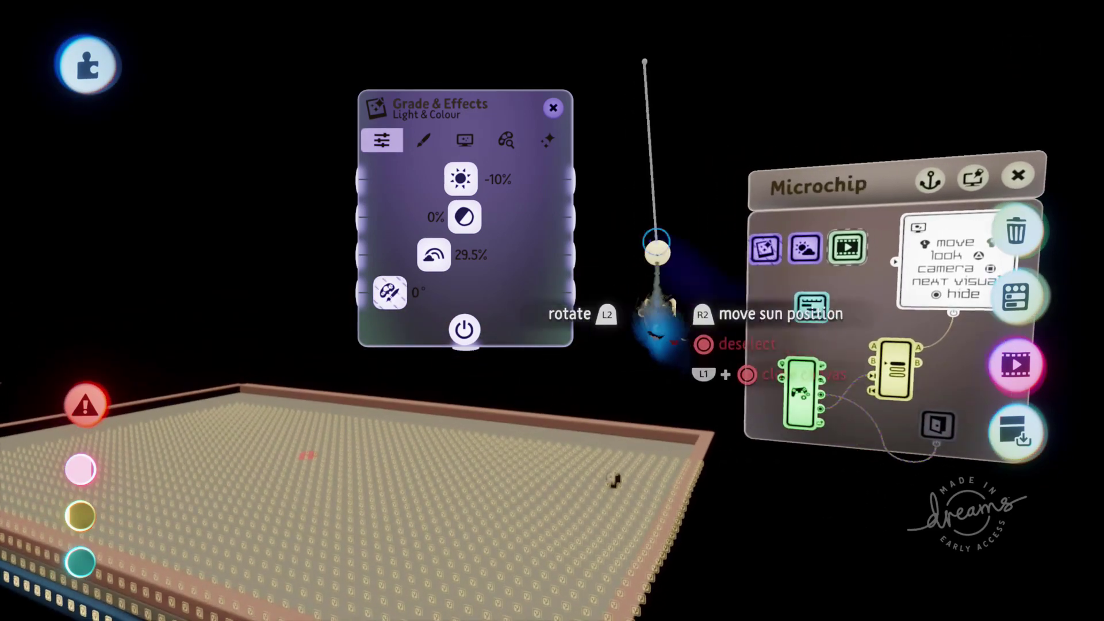
pyautogui.click(553, 108)
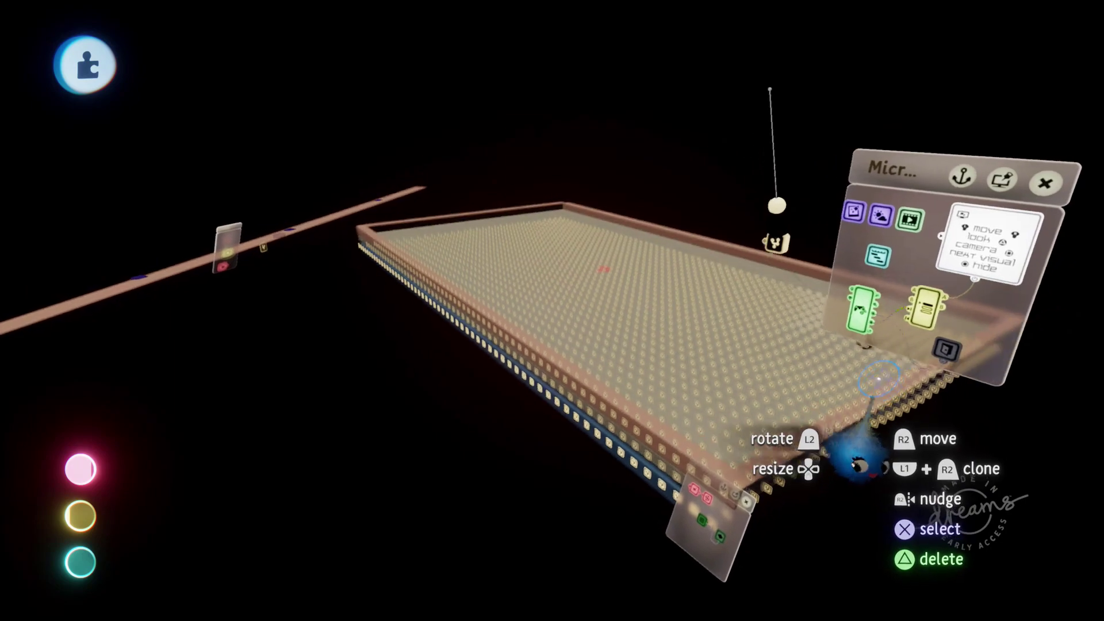
pyautogui.moveTo(866, 460); pyautogui.dragTo(957, 259, button='middle')
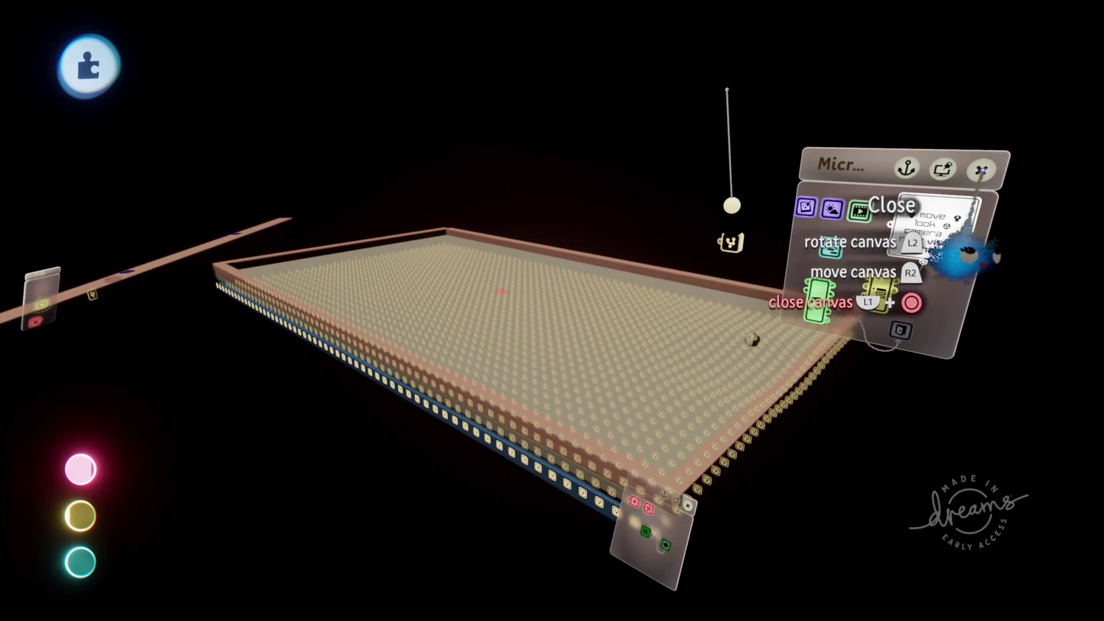
pyautogui.click(982, 170)
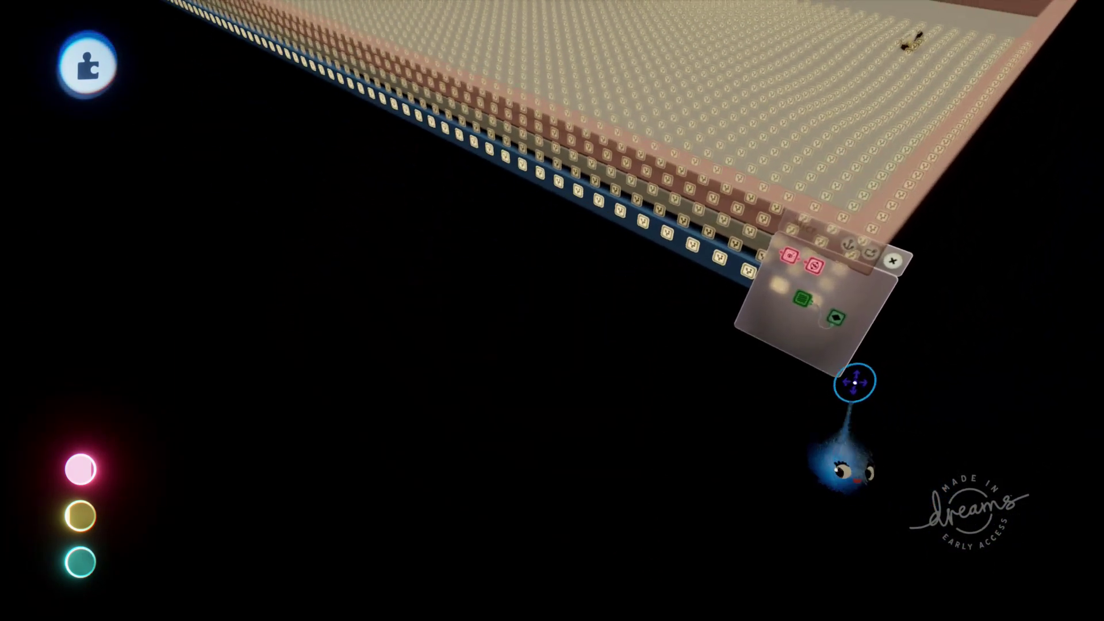
# Step: Open the Zone Size settings of the corner tile's Trigger Zone, try the cube shape, and set the zone shape to cylinder
pyautogui.moveTo(857, 384)
pyautogui.mouseDown(button='middle')
pyautogui.moveTo(870, 374)
pyautogui.moveTo(791, 429)
pyautogui.moveTo(852, 371)
pyautogui.mouseUp(button='middle')
pyautogui.click(878, 365)
pyautogui.scroll(-5, 871, 379)
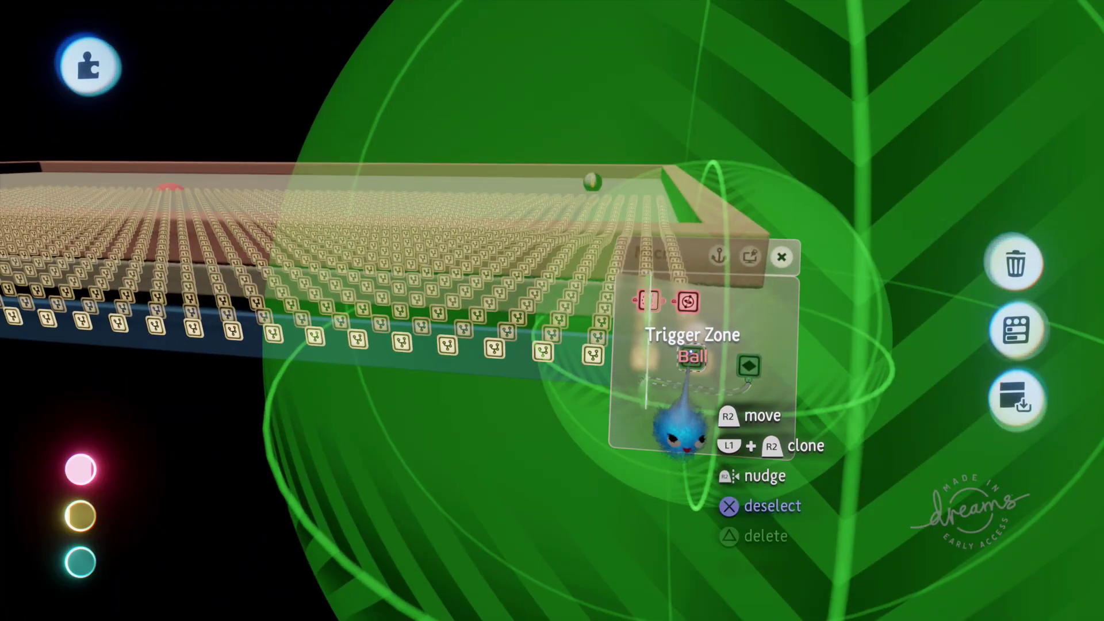
pyautogui.click(661, 411)
pyautogui.click(513, 72)
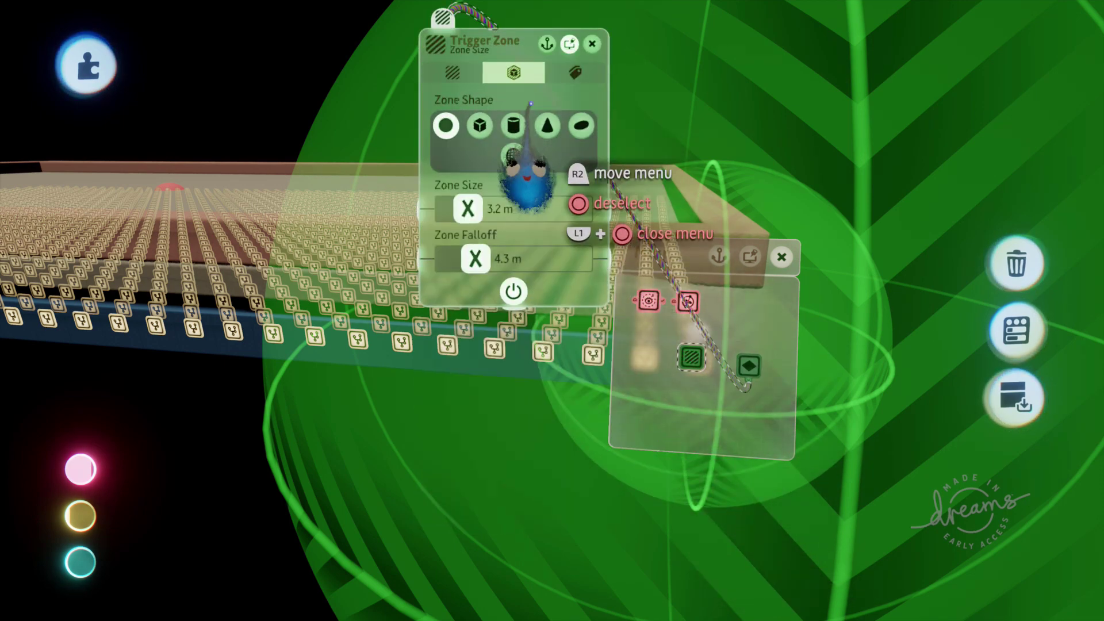
pyautogui.click(480, 125)
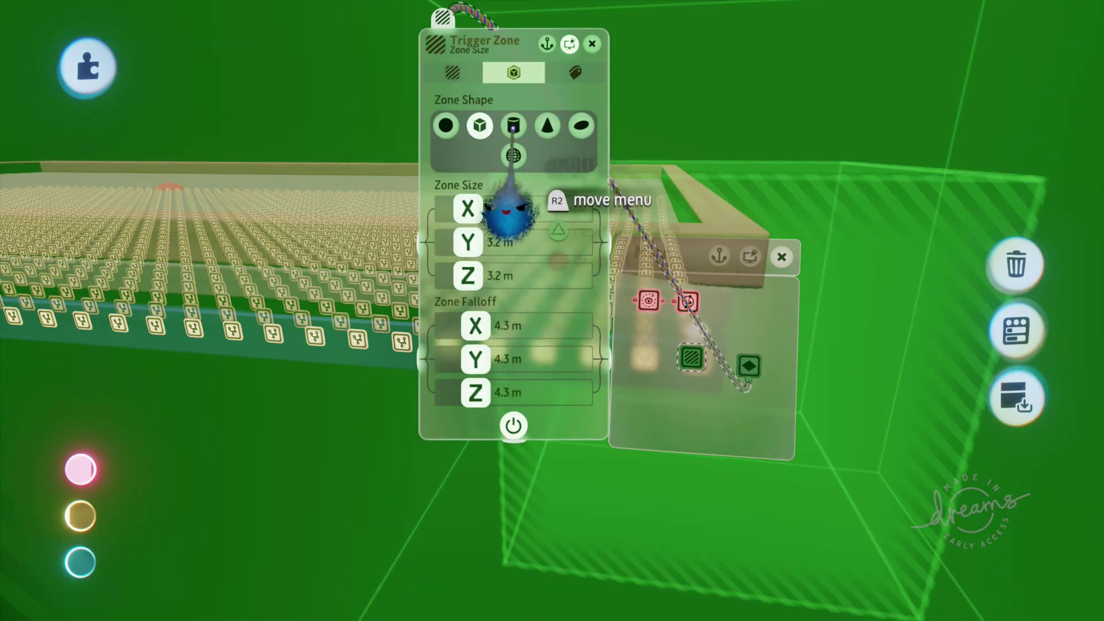
pyautogui.click(513, 125)
# Step: Test-play the scene to see how the surface reacts with the cylindrical Trigger Zone, and return to editing
pyautogui.moveTo(686, 224); pyautogui.dragTo(1003, 431, button='middle')
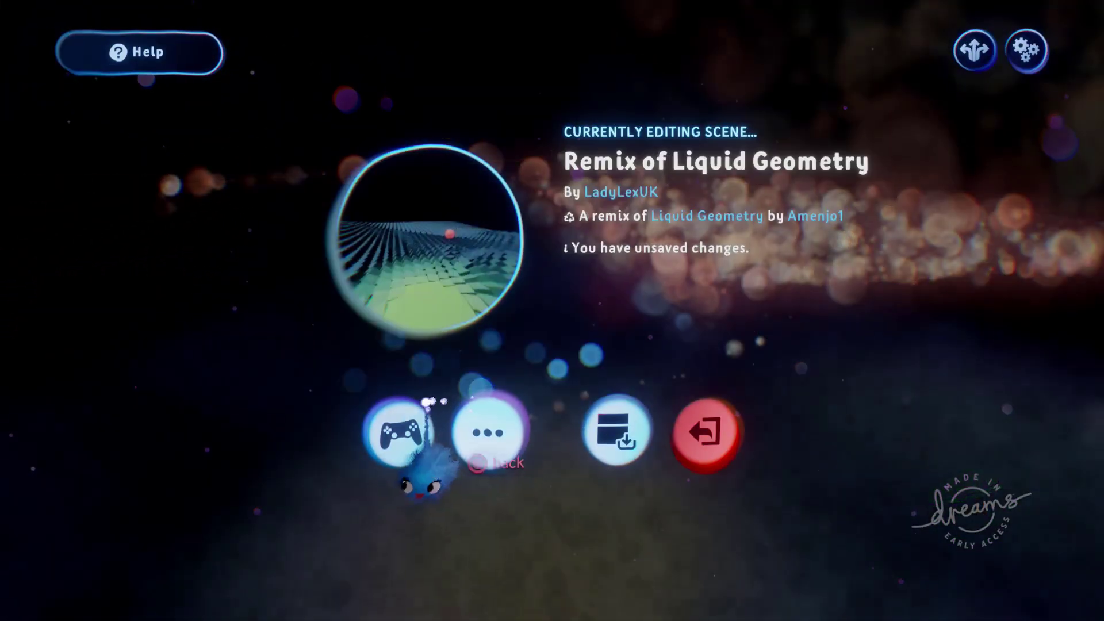
pyautogui.click(397, 434)
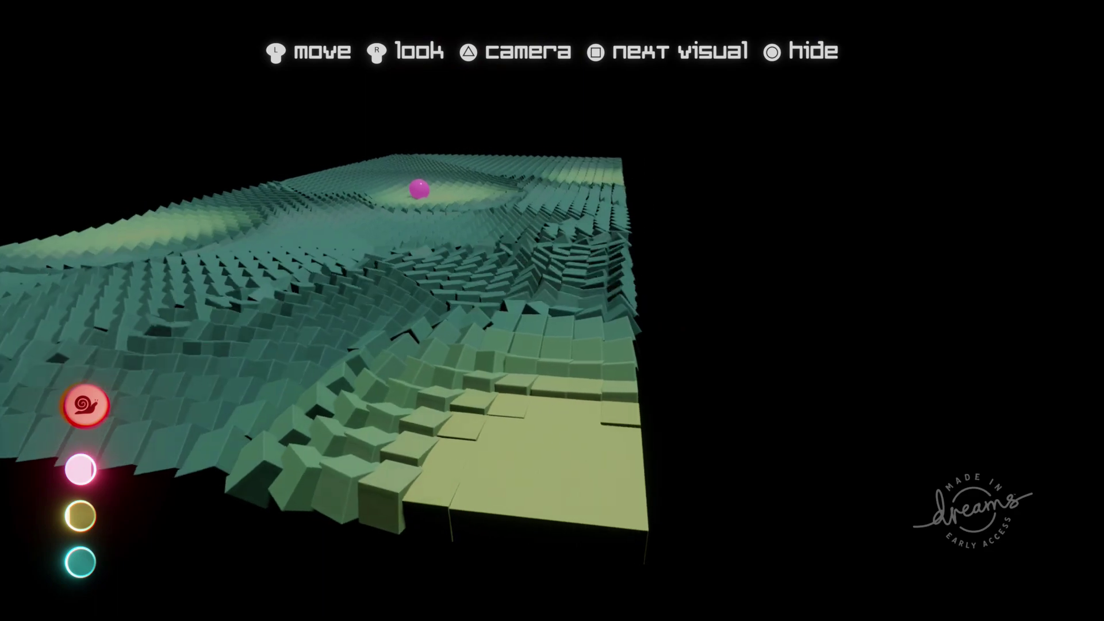
pyautogui.press('Escape')
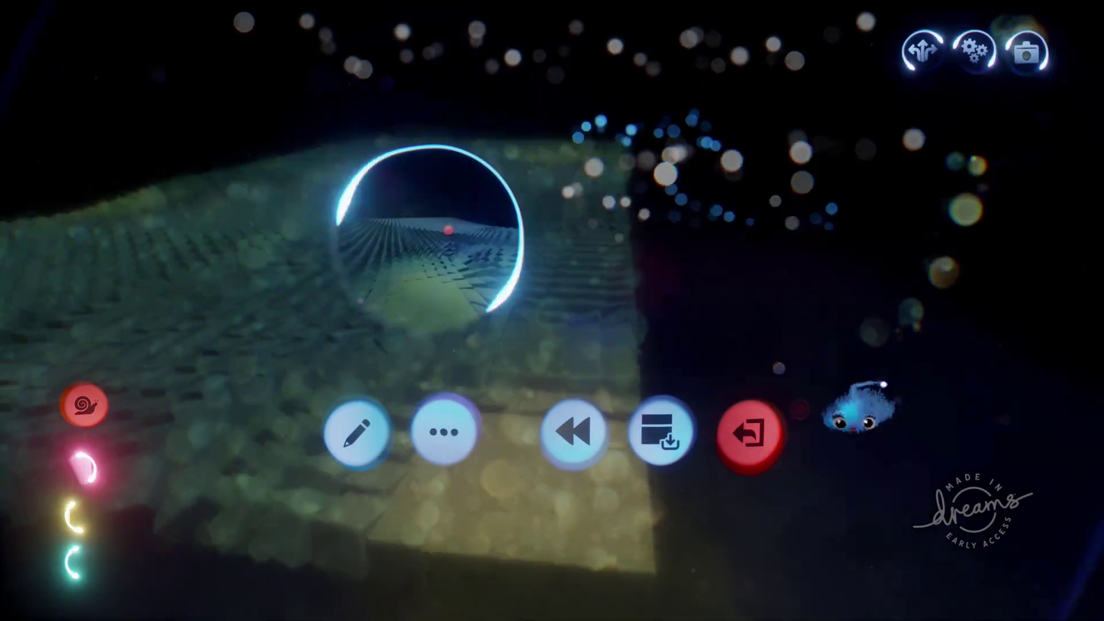
pyautogui.click(356, 431)
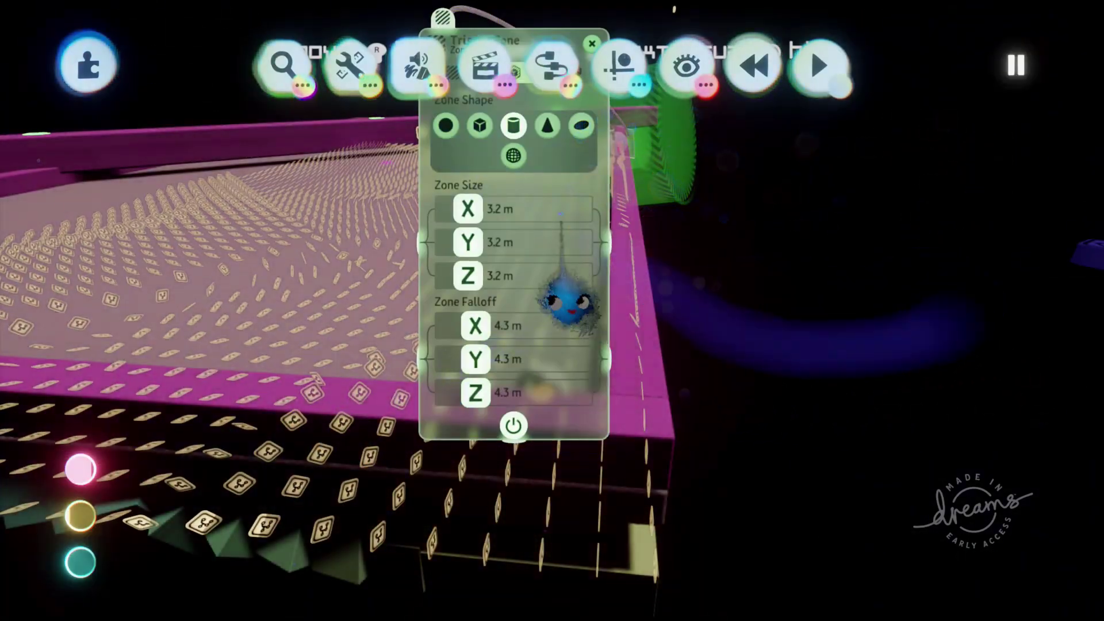
# Step: Set the corner tile's Trigger Zone shape to cube and test-play the scene to see the surface's reaction
pyautogui.click(479, 126)
pyautogui.press('Escape')
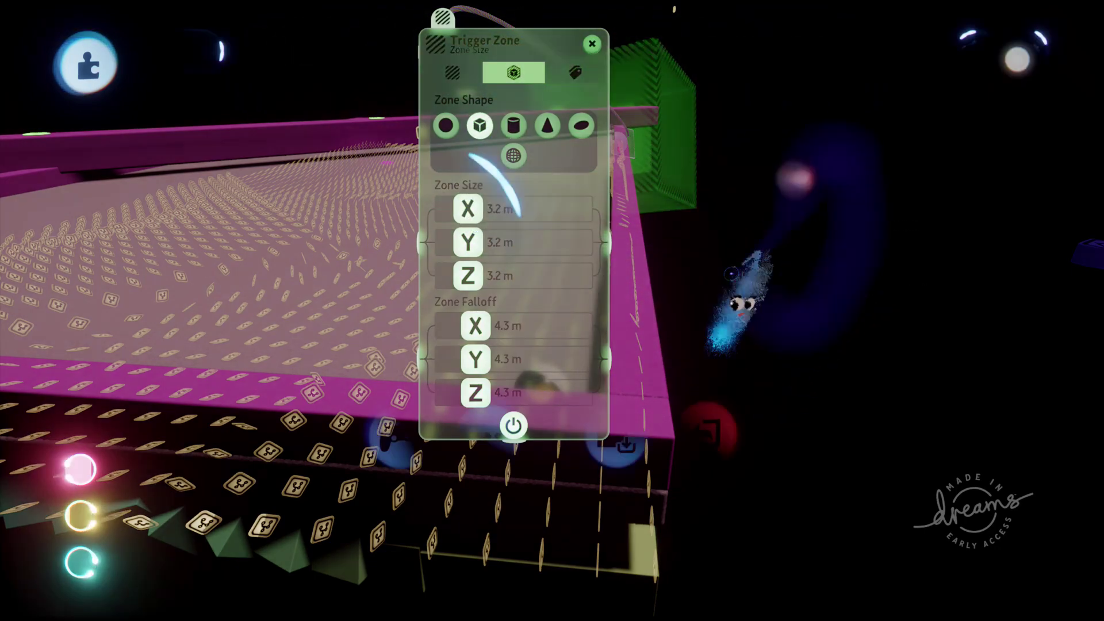
pyautogui.click(399, 437)
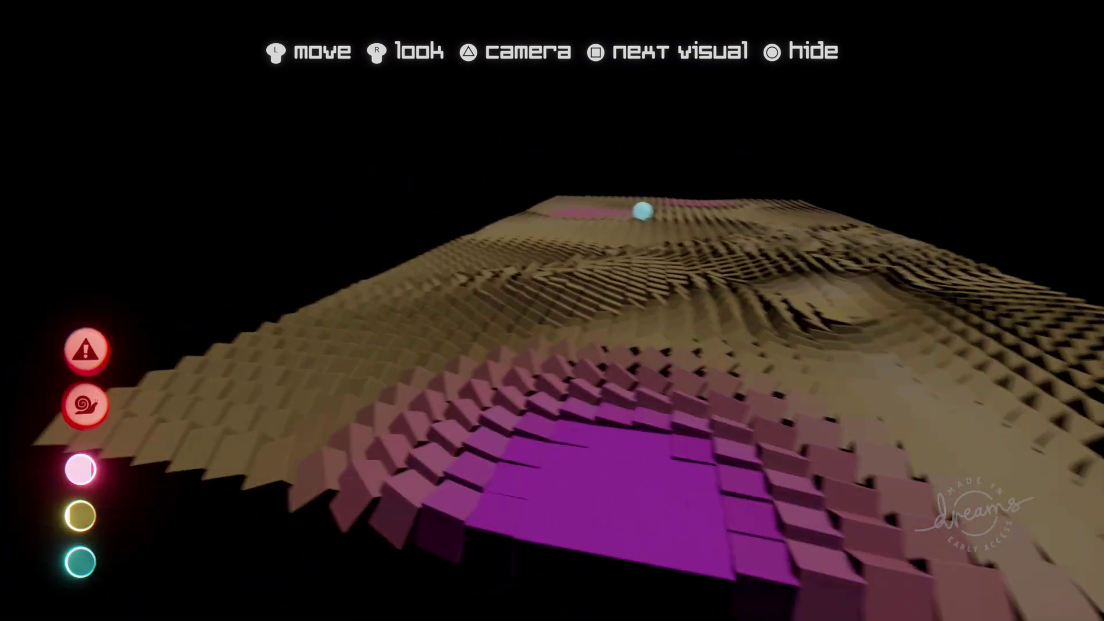
pyautogui.press('Escape')
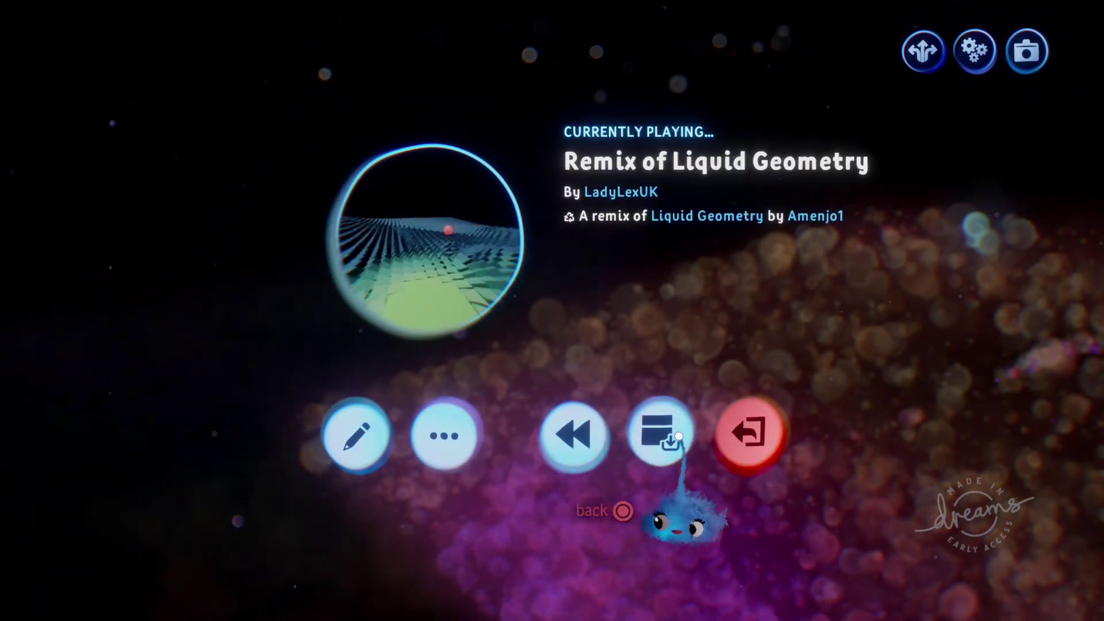
# Step: Move the Trigger Zone settings aside, set the zone shape to the globe option, and test-play the scene to see the surface's reaction
pyautogui.click(377, 444)
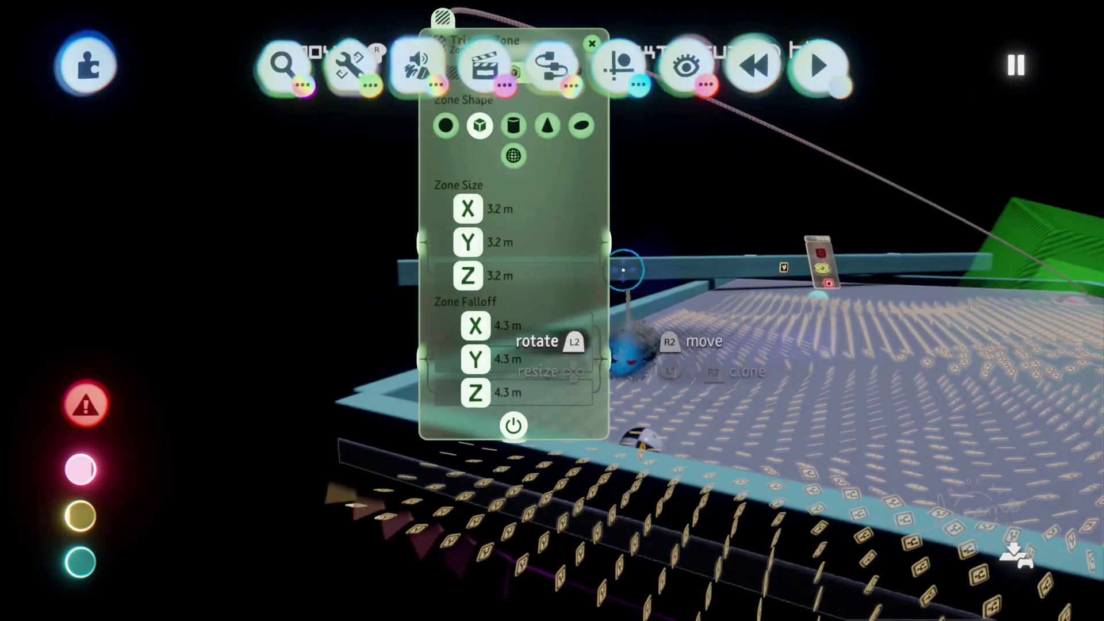
pyautogui.moveTo(567, 214); pyautogui.dragTo(924, 290)
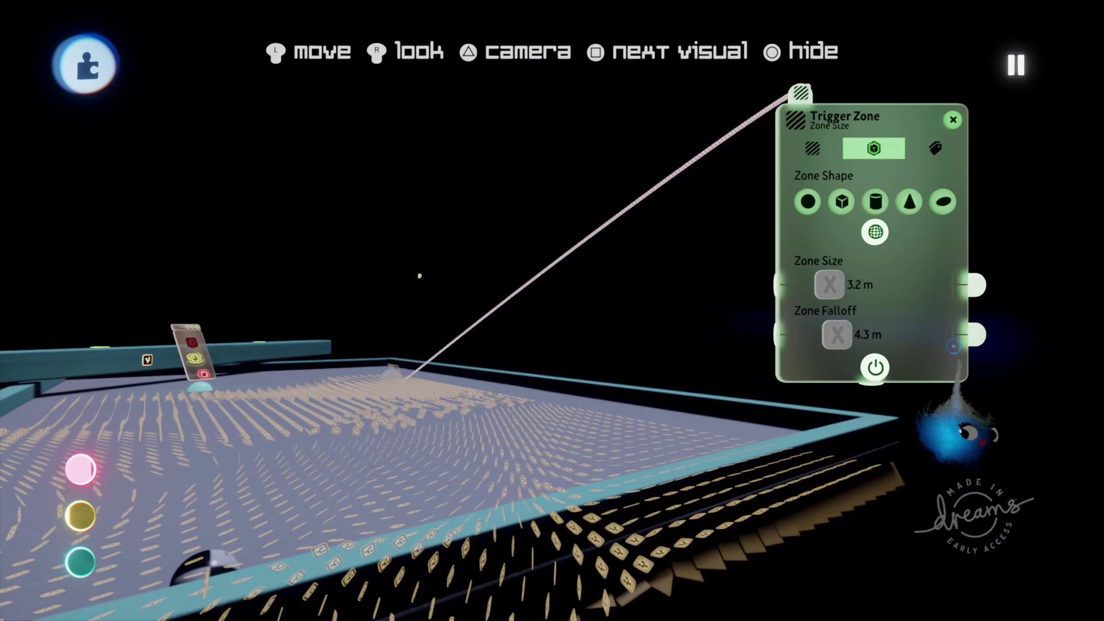
pyautogui.press('Escape')
pyautogui.click(395, 437)
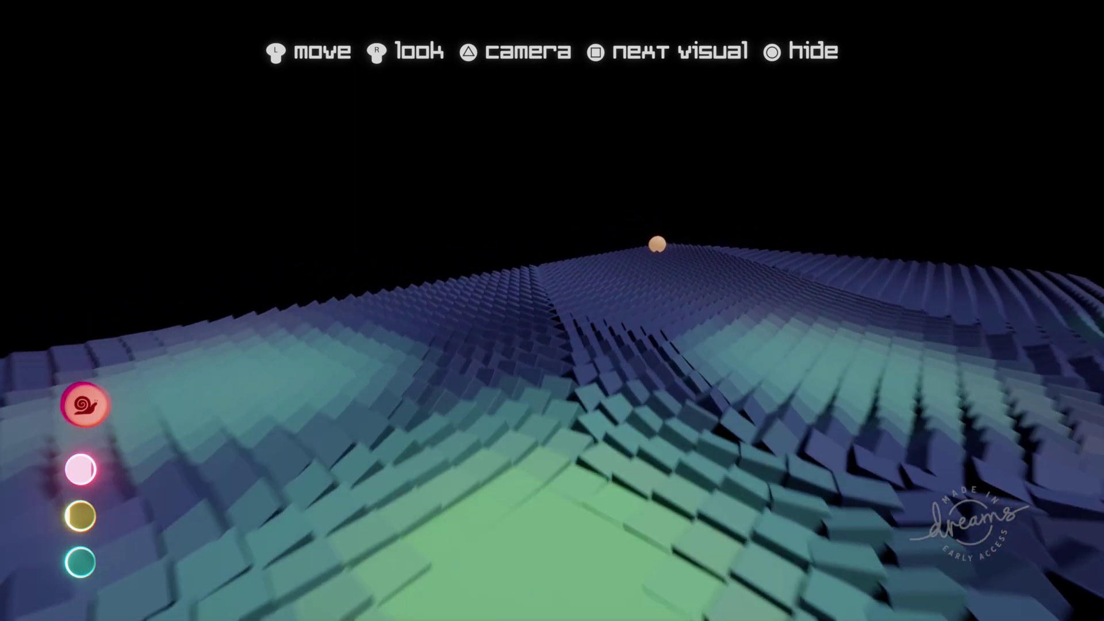
pyautogui.press('Escape')
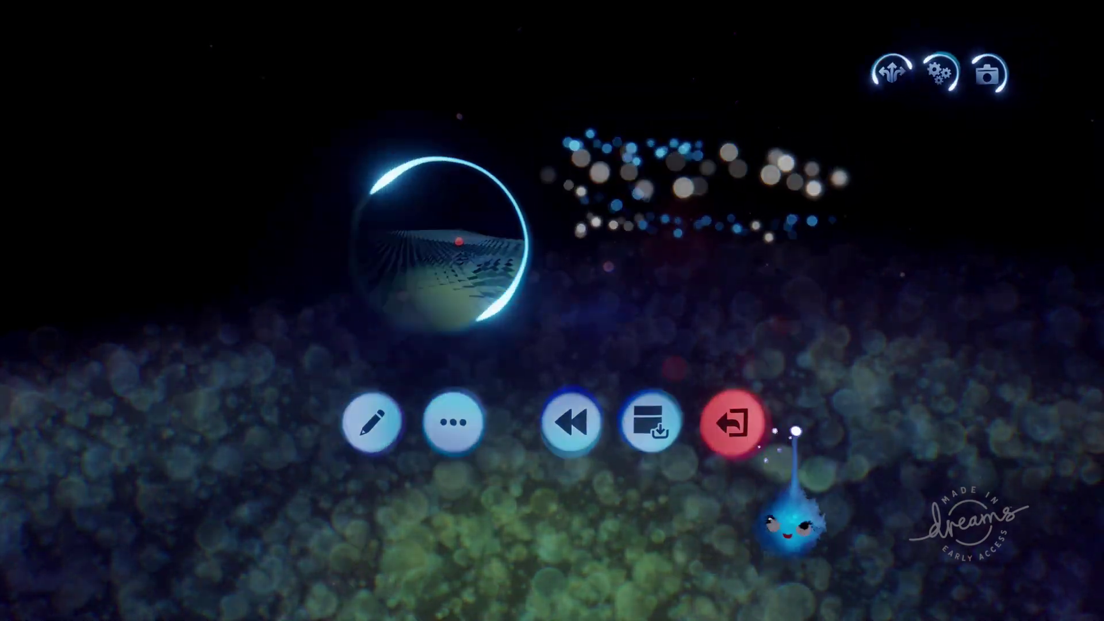
pyautogui.click(732, 423)
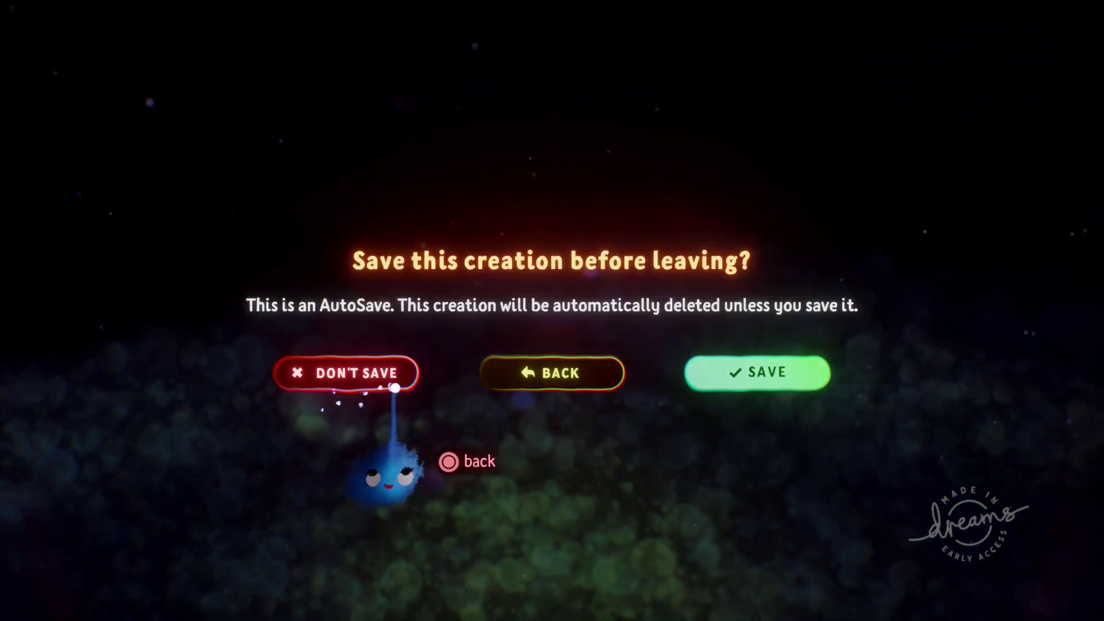
pyautogui.click(553, 373)
# Step: Return to editing, set the corner tile's Trigger Zone shape to sphere, and close its settings
pyautogui.click(362, 430)
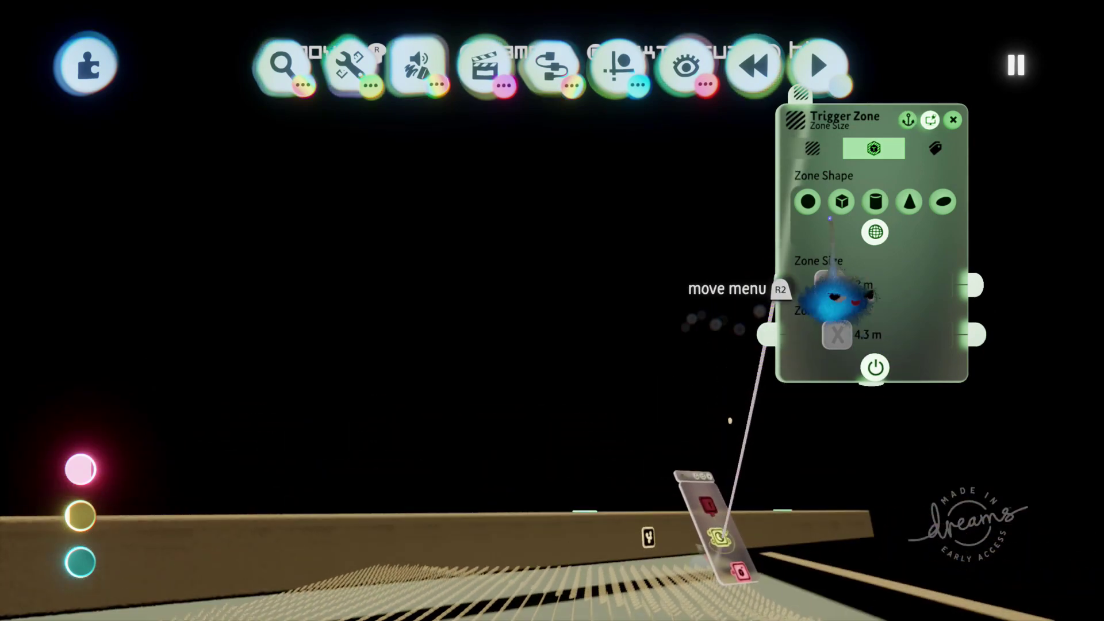
pyautogui.click(807, 202)
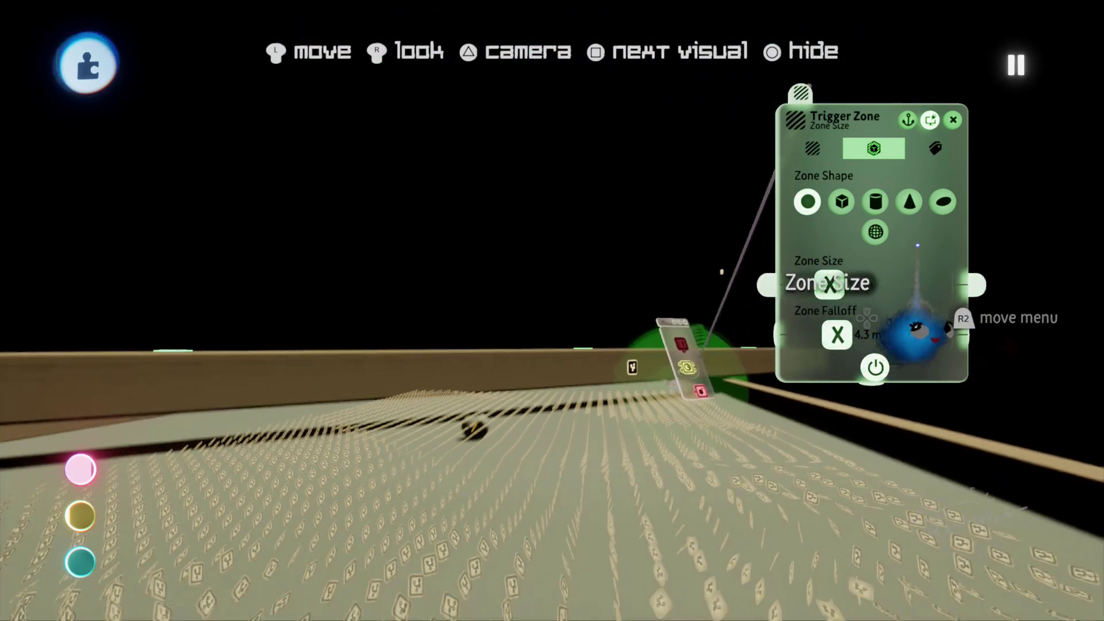
pyautogui.click(953, 119)
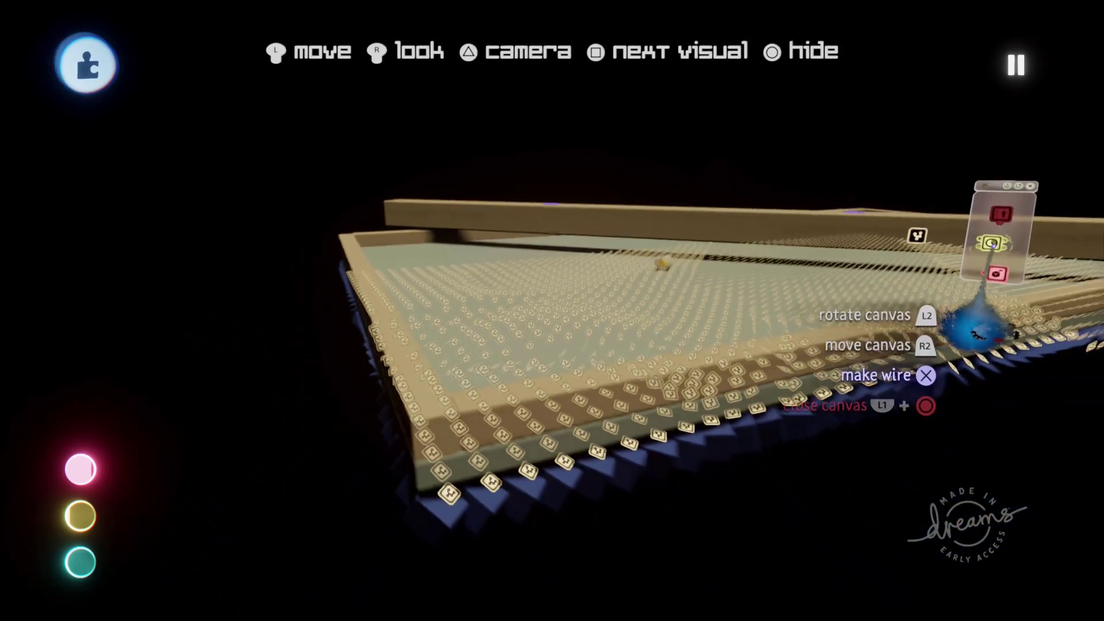
# Step: Look down at the tiled surface through the overhead camera, and exit the camera view
pyautogui.moveTo(1029, 296); pyautogui.dragTo(1089, 380, button='middle')
pyautogui.press('Left')
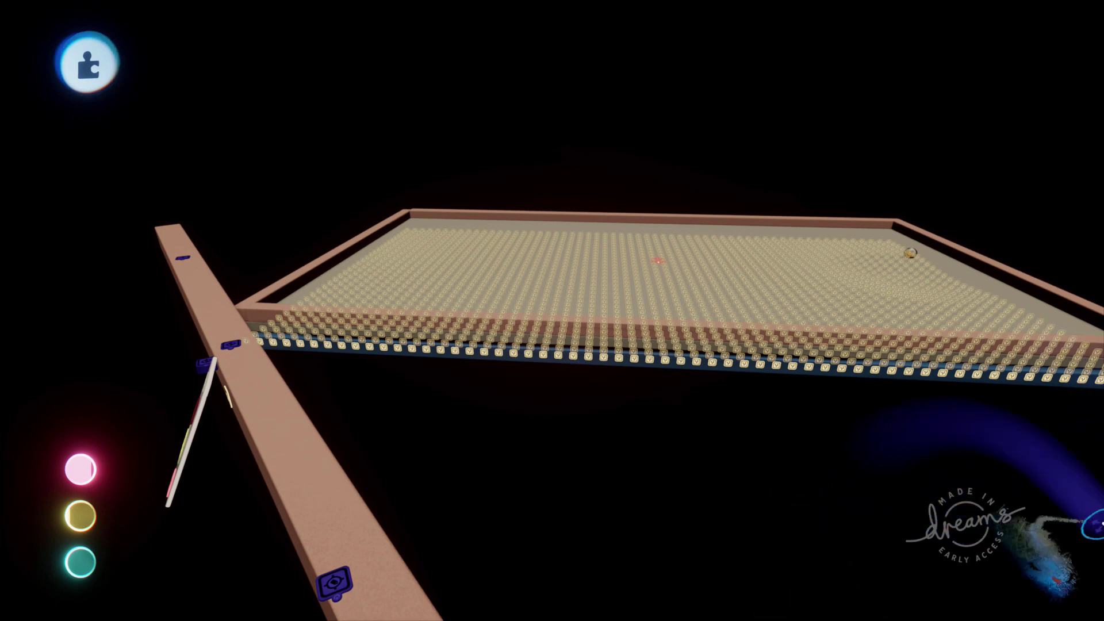
pyautogui.moveTo(857, 425); pyautogui.dragTo(896, 422, button='middle')
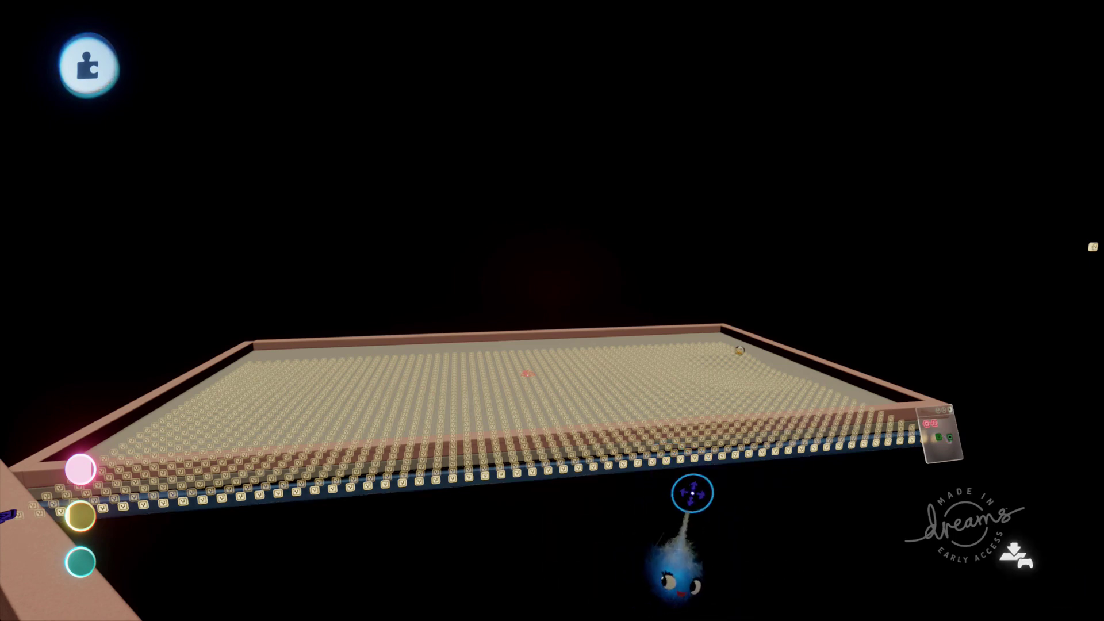
pyautogui.moveTo(845, 449); pyautogui.dragTo(845, 370, button='middle')
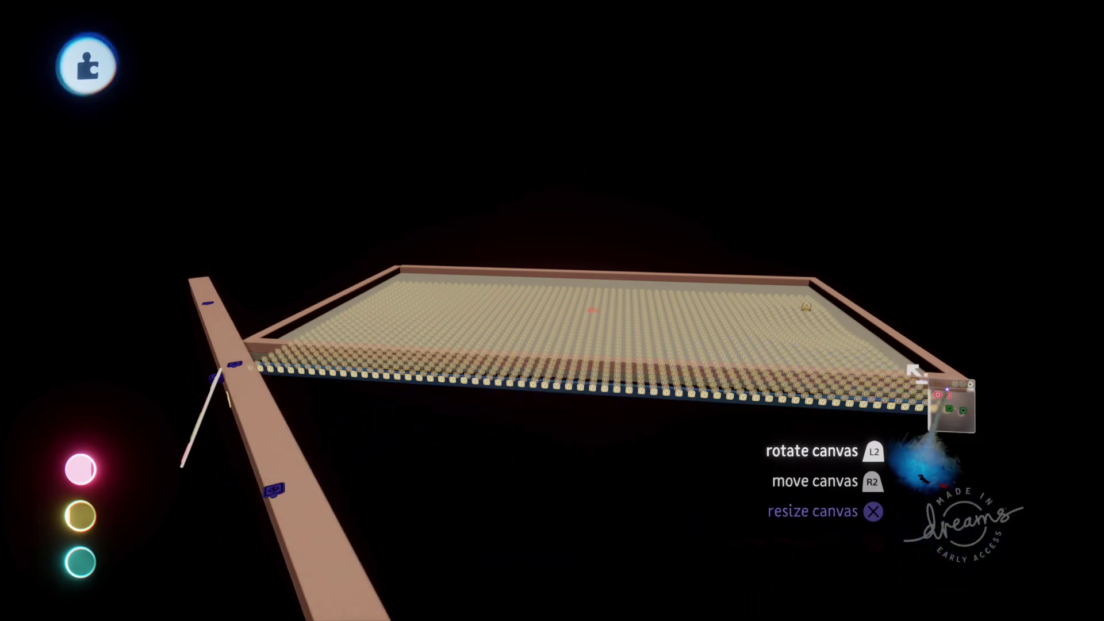
pyautogui.moveTo(931, 428); pyautogui.dragTo(1006, 402)
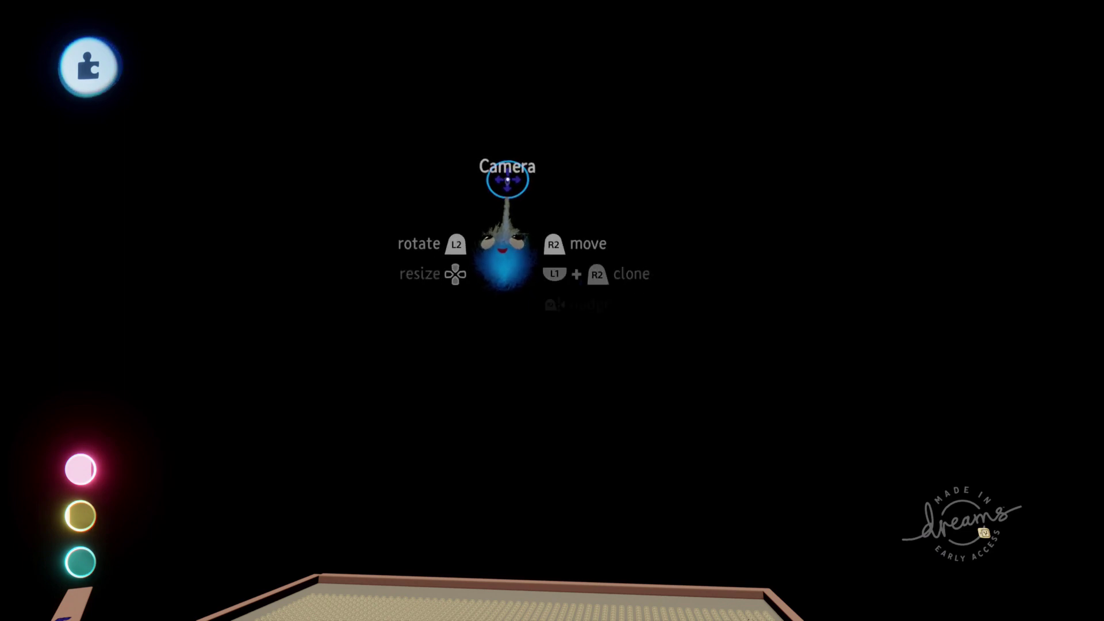
pyautogui.click(506, 181)
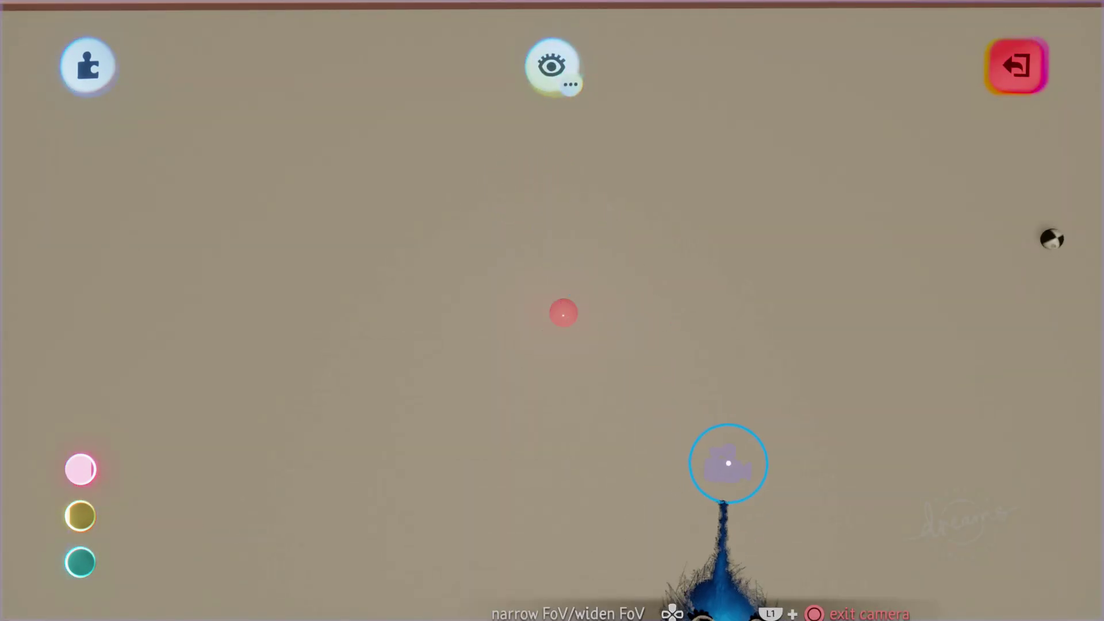
pyautogui.press('Escape')
pyautogui.press('Escape')
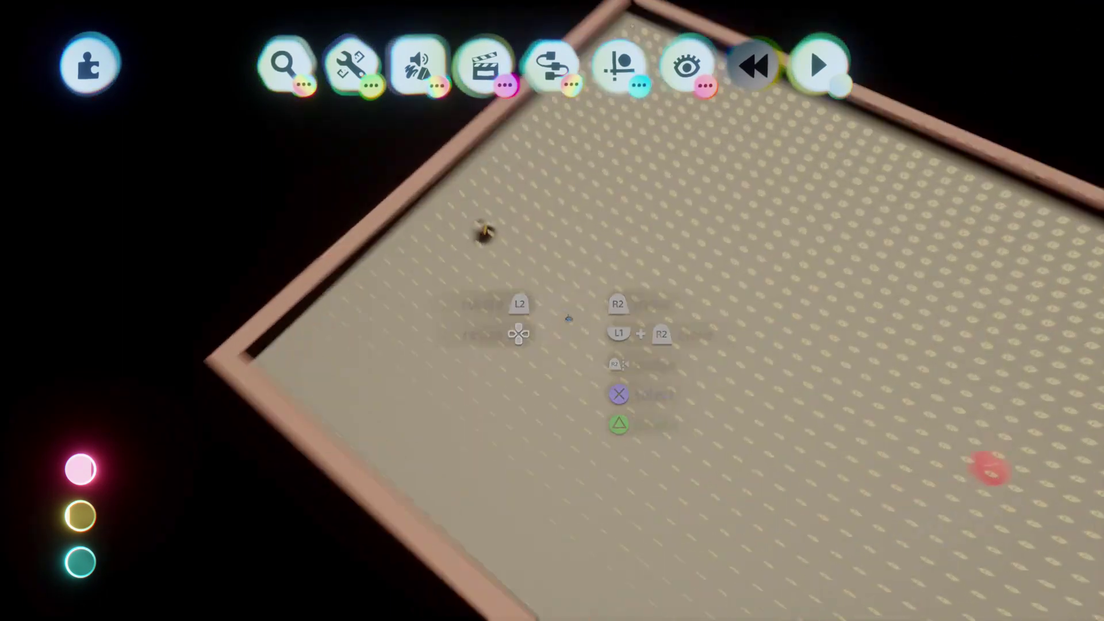
# Step: Inspect the tiled surface's edge and move the corner tile's open microchip canvas higher beside it
pyautogui.moveTo(570, 318); pyautogui.dragTo(546, 437, button='middle')
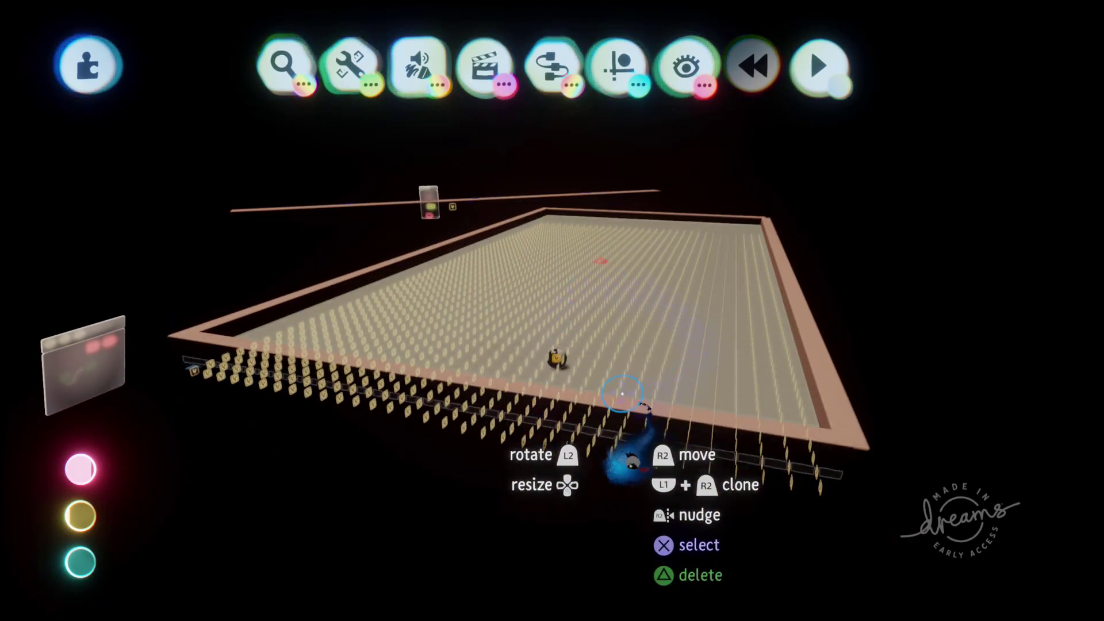
pyautogui.moveTo(754, 342)
pyautogui.mouseDown(button='middle')
pyautogui.moveTo(724, 389)
pyautogui.moveTo(756, 389)
pyautogui.moveTo(798, 357)
pyautogui.moveTo(788, 370)
pyautogui.moveTo(826, 356)
pyautogui.moveTo(907, 402)
pyautogui.mouseUp(button='middle')
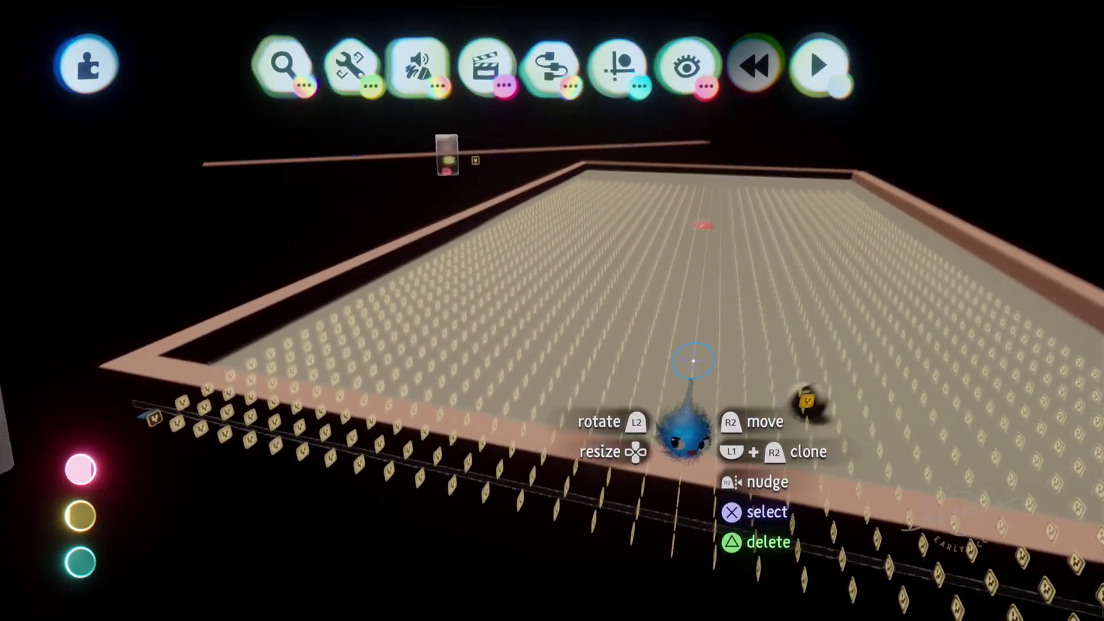
pyautogui.moveTo(710, 358); pyautogui.dragTo(687, 415, button='middle')
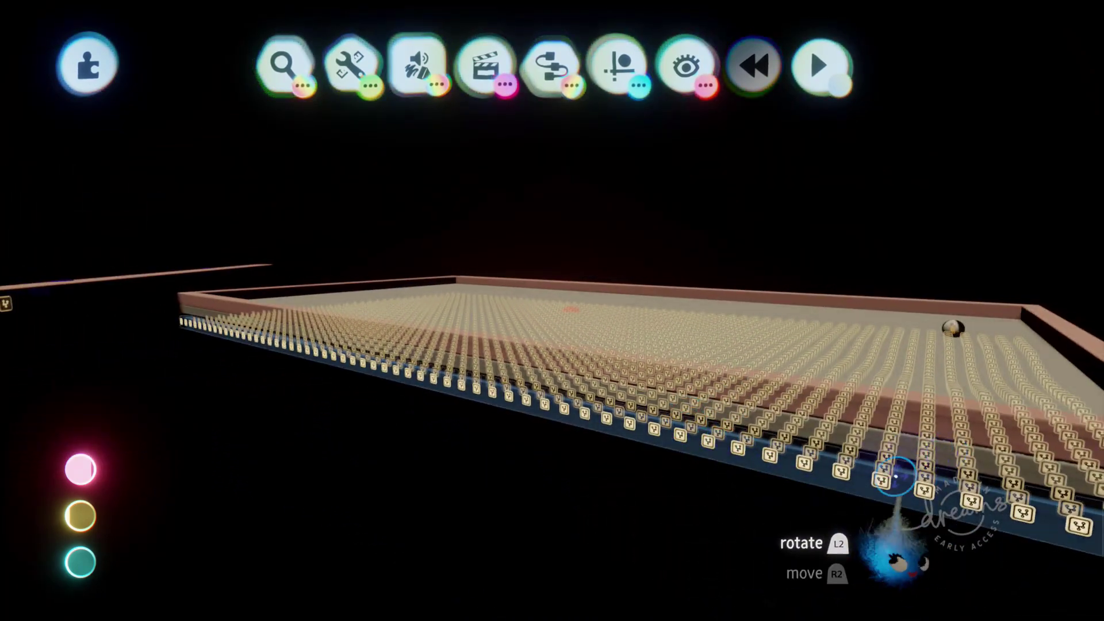
pyautogui.moveTo(895, 476); pyautogui.dragTo(906, 489, button='middle')
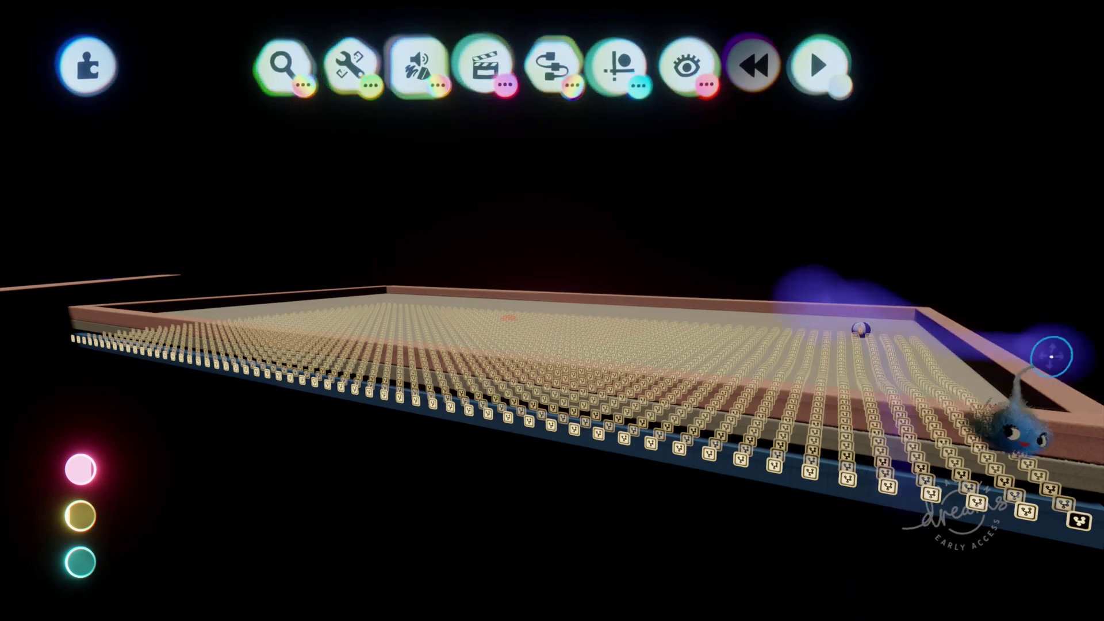
pyautogui.moveTo(1038, 403); pyautogui.dragTo(727, 446, button='middle')
pyautogui.moveTo(868, 432); pyautogui.dragTo(752, 557, button='middle')
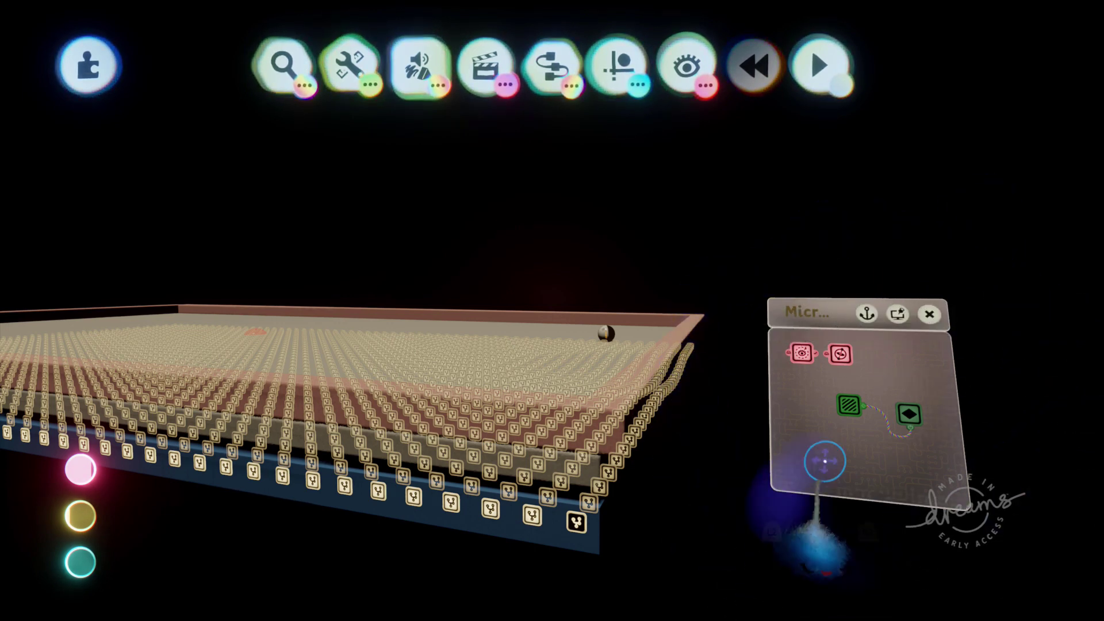
pyautogui.moveTo(799, 449); pyautogui.dragTo(764, 364)
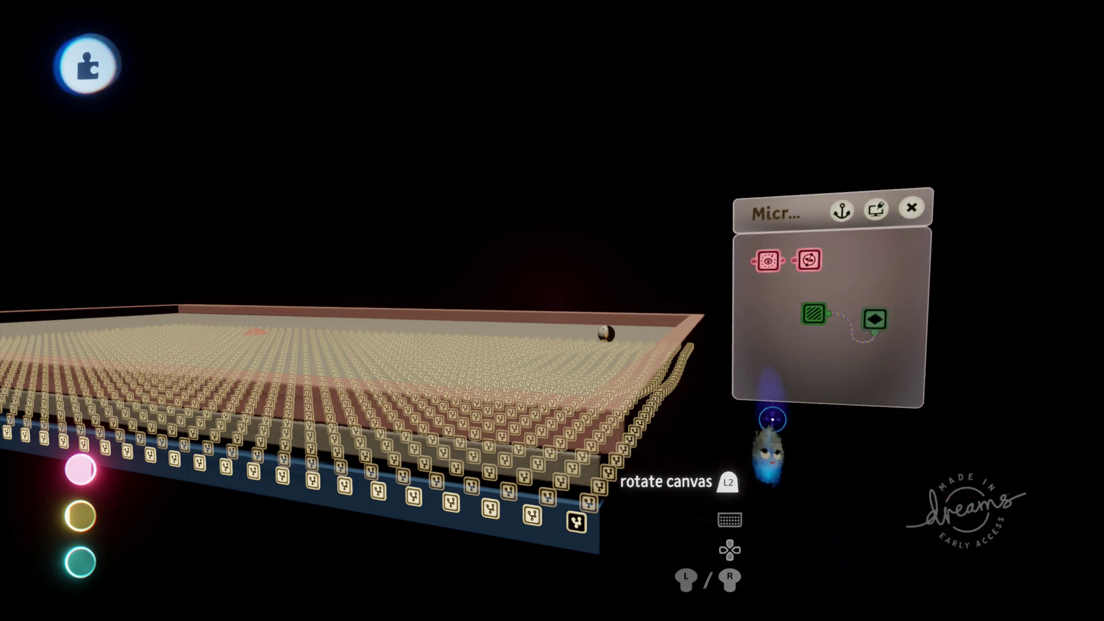